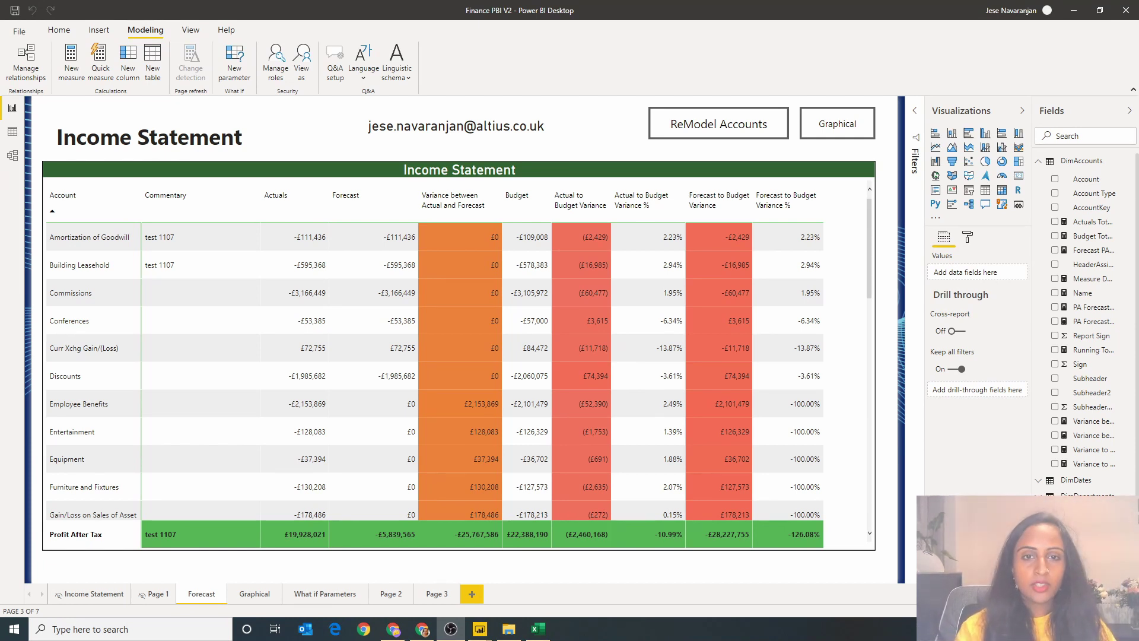
- Switch to the browser and review the ExcelTown tutorial on USERPRINCIPALNAME and its use in row-level security roles
{"action": "left_click", "coordinate": [497, 146]}
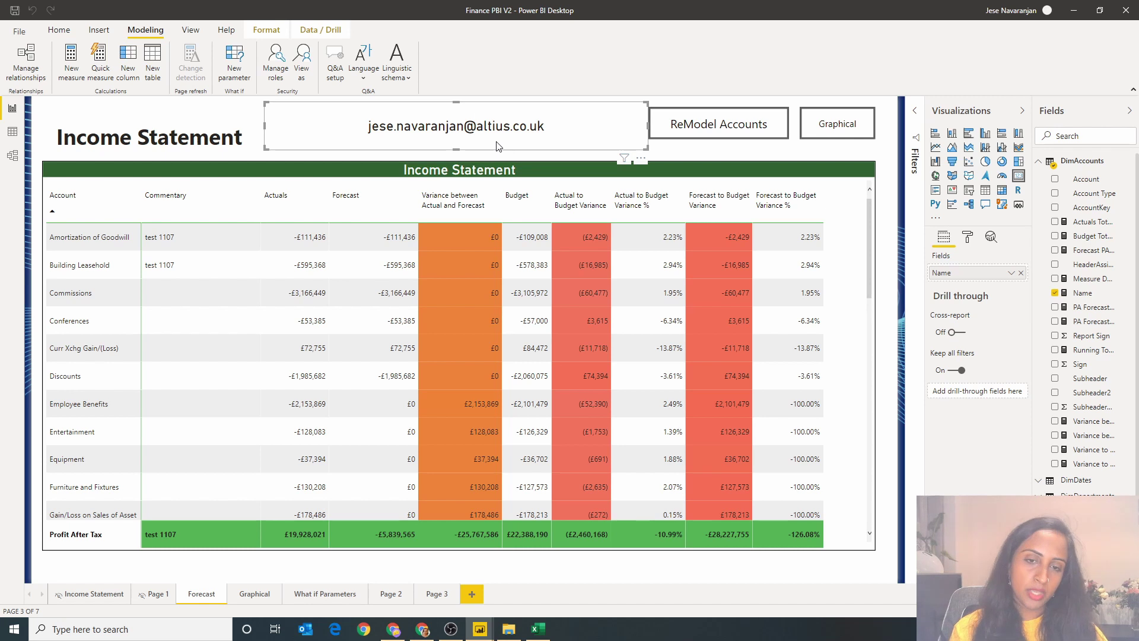
{"action": "left_click", "coordinate": [423, 628]}
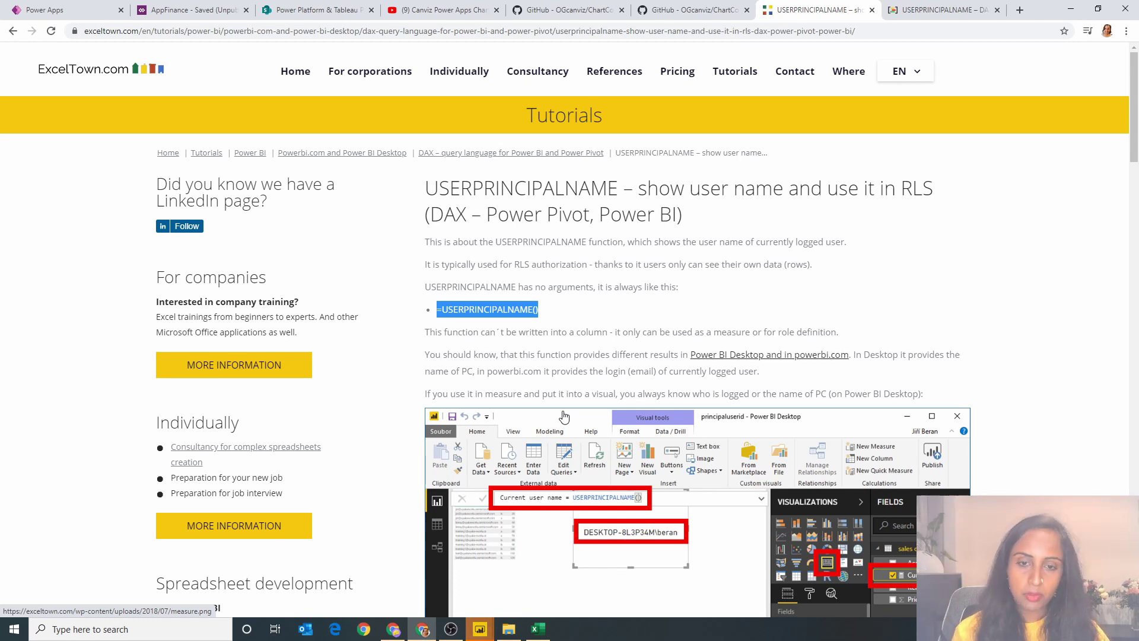
{"action": "scroll", "coordinate": [702, 261], "scroll_direction": "down", "scroll_amount": 15}
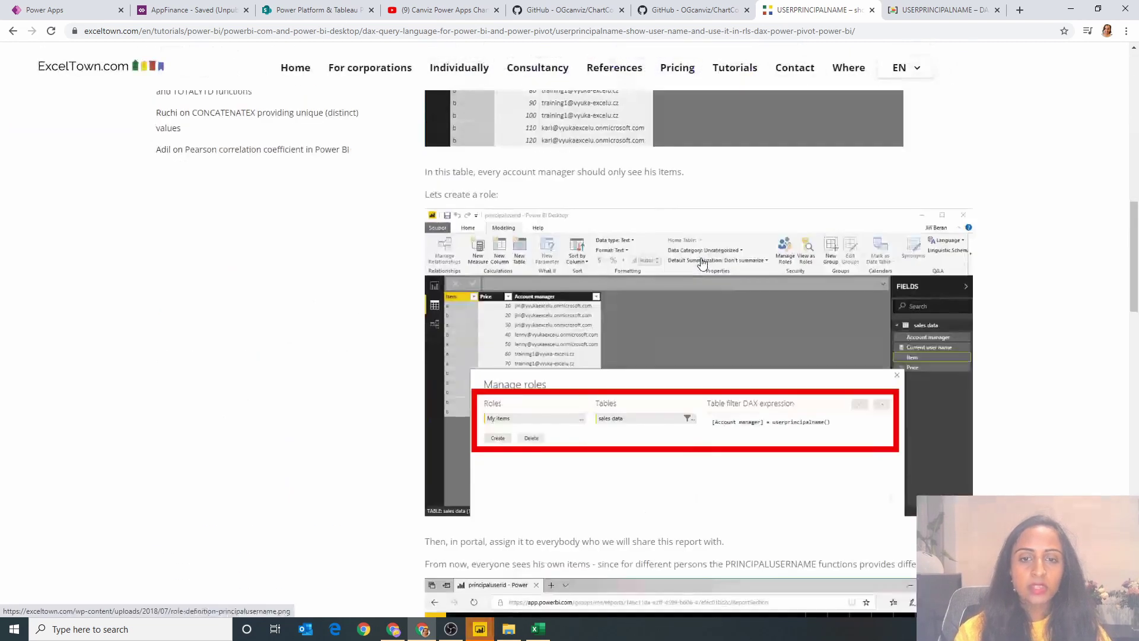
{"action": "scroll", "coordinate": [702, 261], "scroll_direction": "down", "scroll_amount": 13}
{"action": "scroll", "coordinate": [702, 263], "scroll_direction": "up", "scroll_amount": 7}
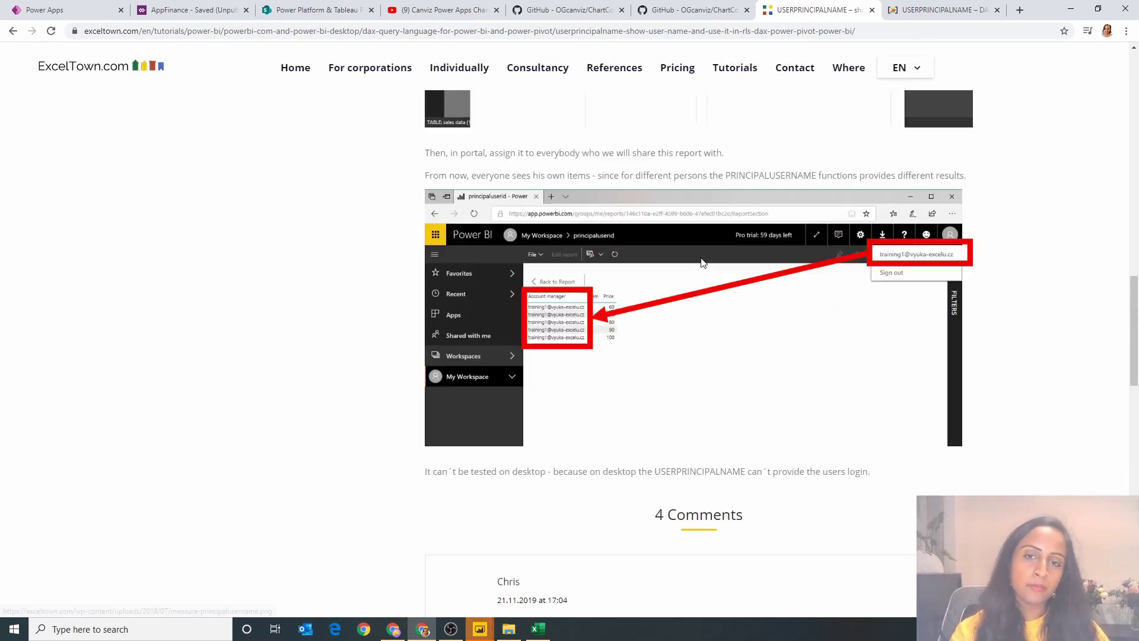
{"action": "scroll", "coordinate": [702, 262], "scroll_direction": "up", "scroll_amount": 20}
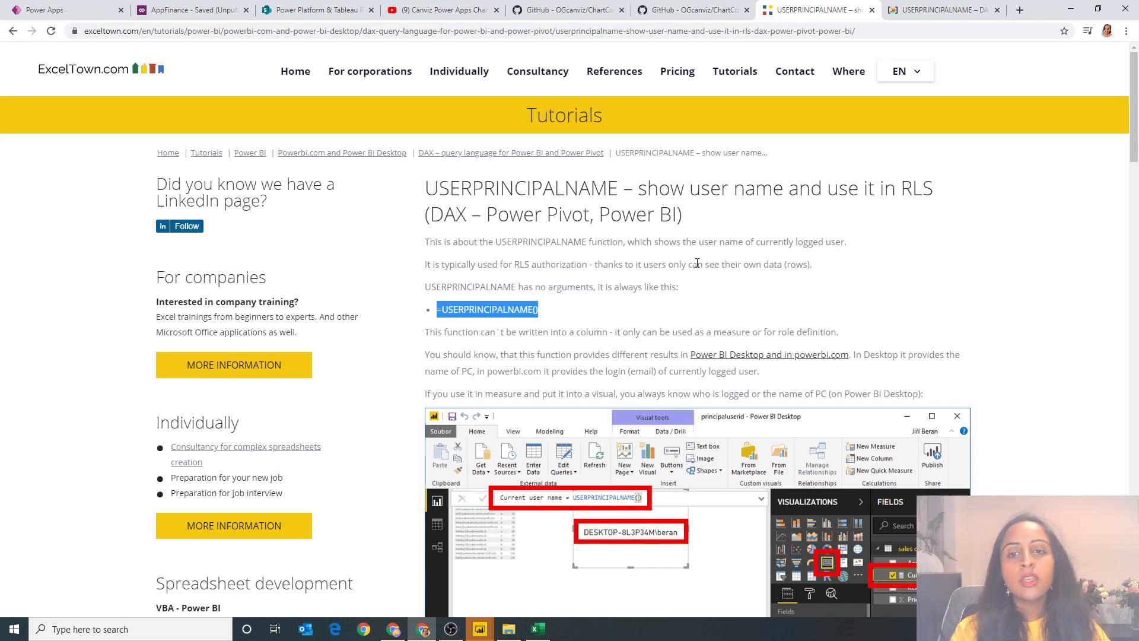
- Copy the =USERPRINCIPALNAME() expression from the tutorial text
{"action": "left_click", "coordinate": [596, 315]}
{"action": "left_click_drag", "start_coordinate": [558, 331], "coordinate": [452, 320]}
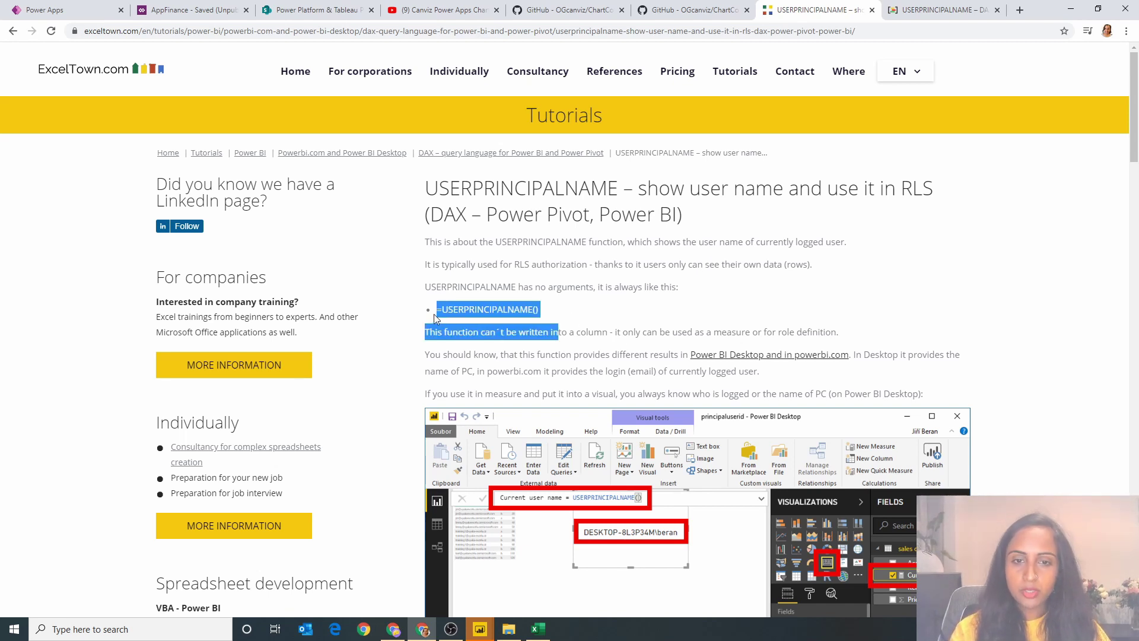
{"action": "left_click", "coordinate": [435, 315]}
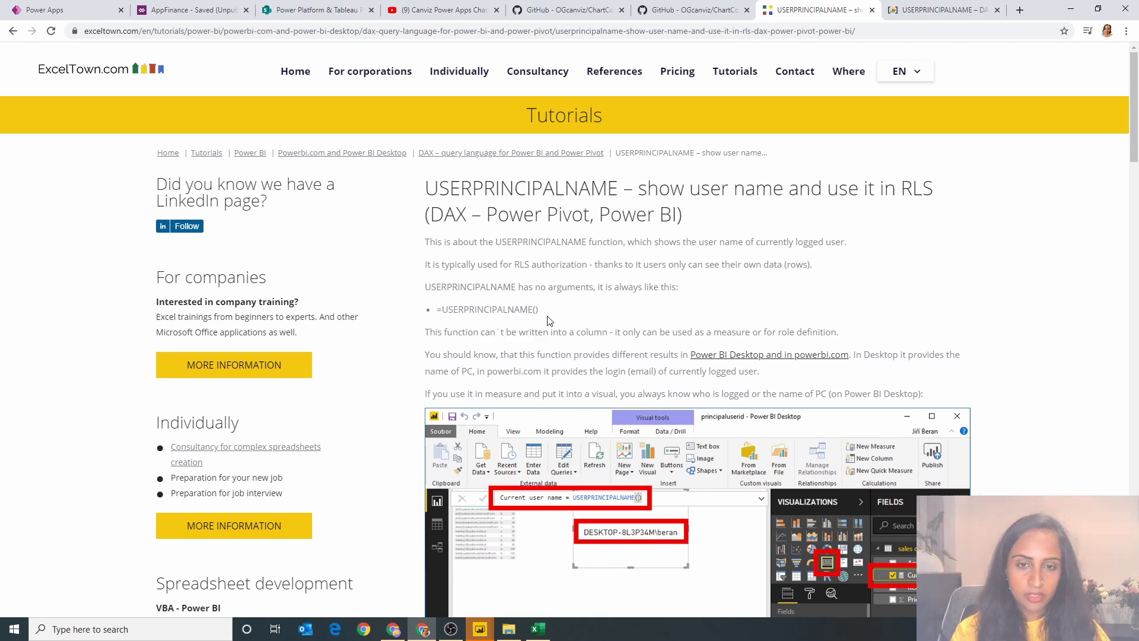
{"action": "left_click_drag", "start_coordinate": [547, 314], "coordinate": [439, 315]}
{"action": "key", "text": "ctrl+c"}
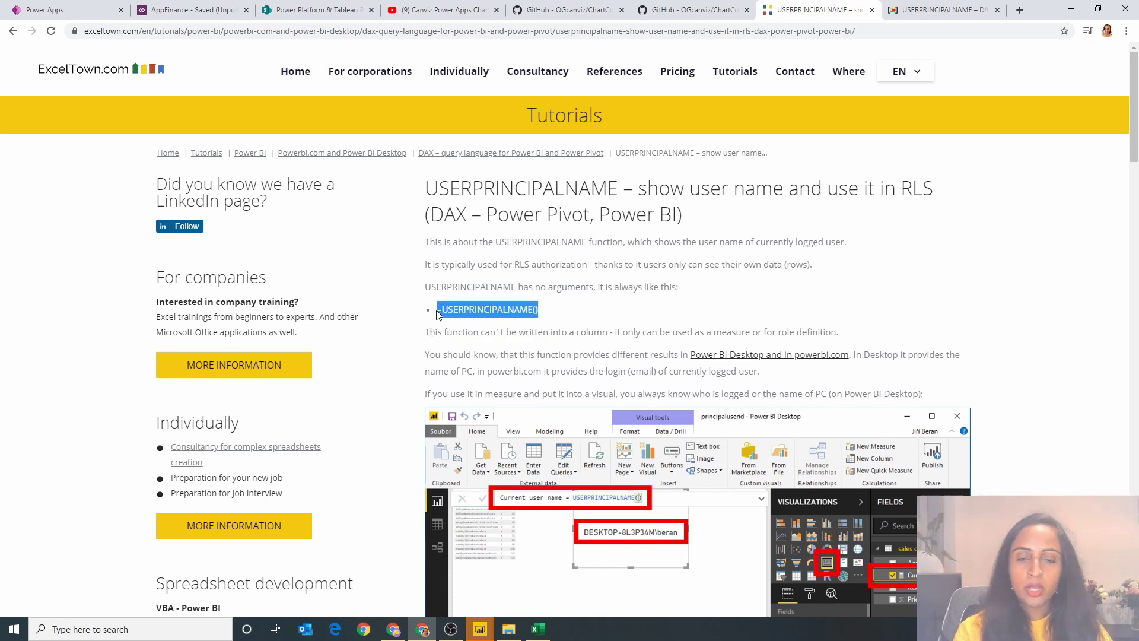
- Switch to the Power BI Desktop report and create a new measure in DimAccounts from the copied =USERPRINCIPALNAME() expression
{"action": "left_click", "coordinate": [480, 628]}
{"action": "left_click", "coordinate": [543, 589]}
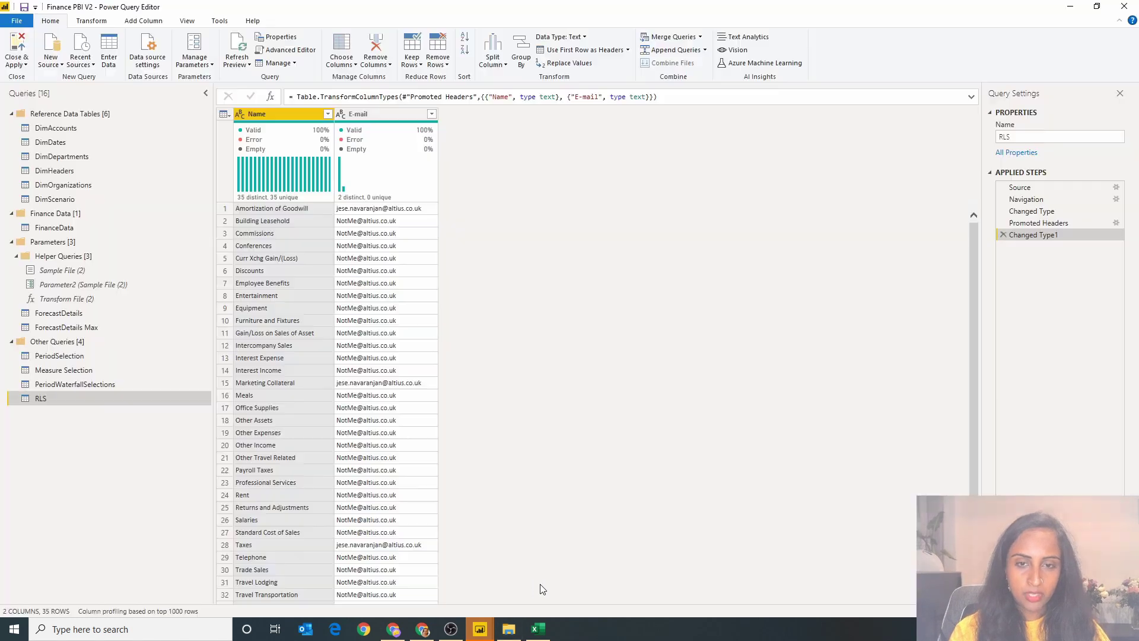
{"action": "left_click", "coordinate": [480, 628]}
{"action": "left_click", "coordinate": [432, 589]}
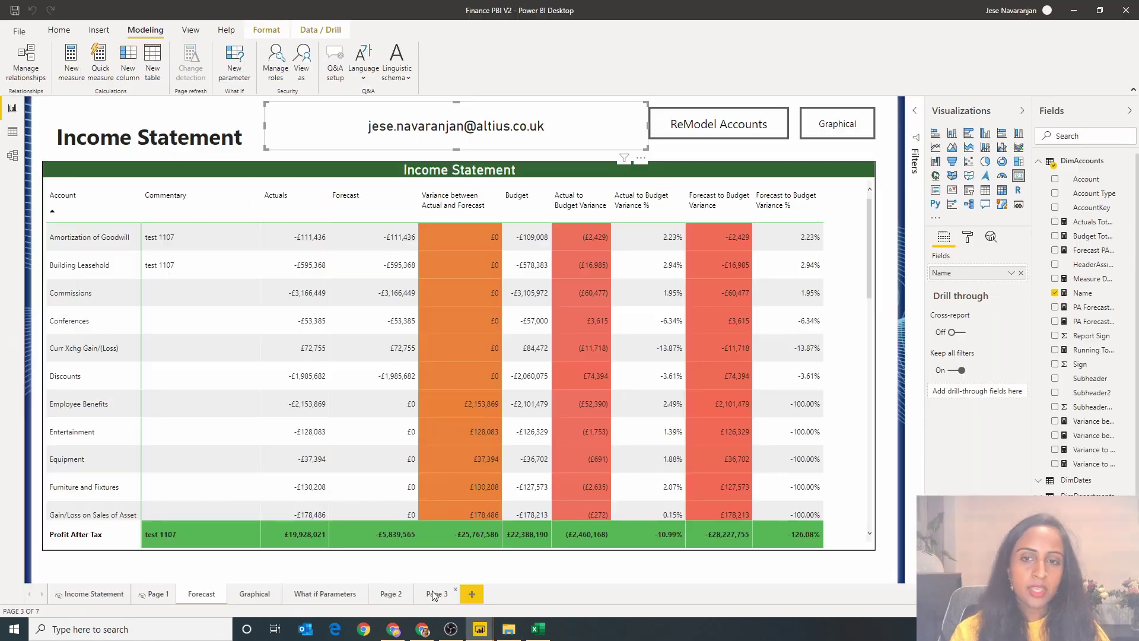
{"action": "left_click", "coordinate": [875, 256]}
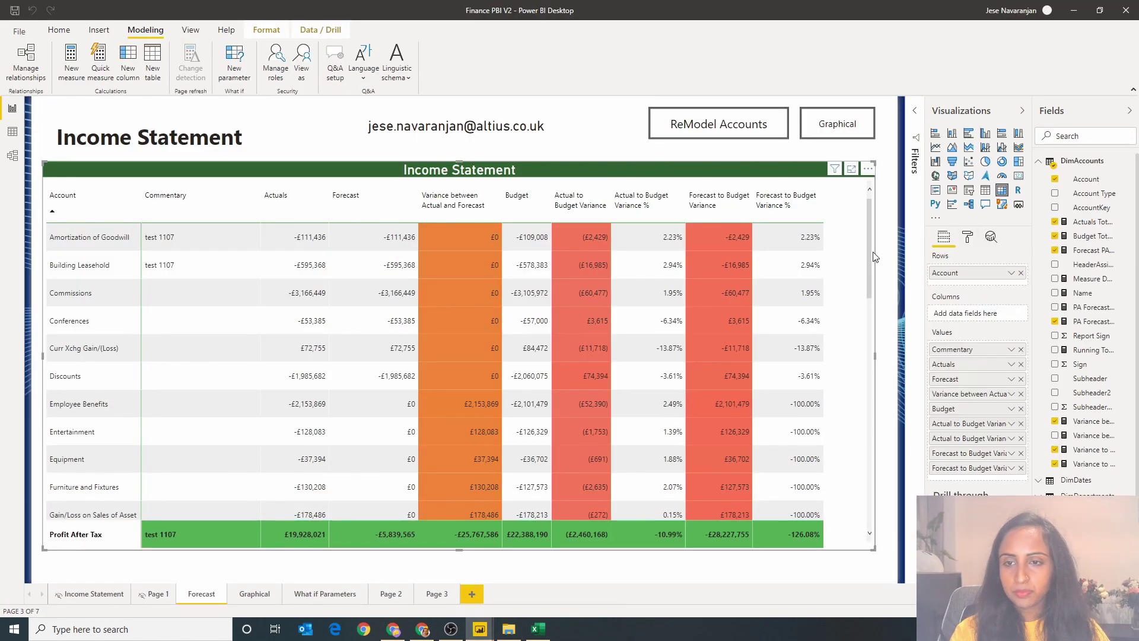
{"action": "left_click", "coordinate": [885, 255]}
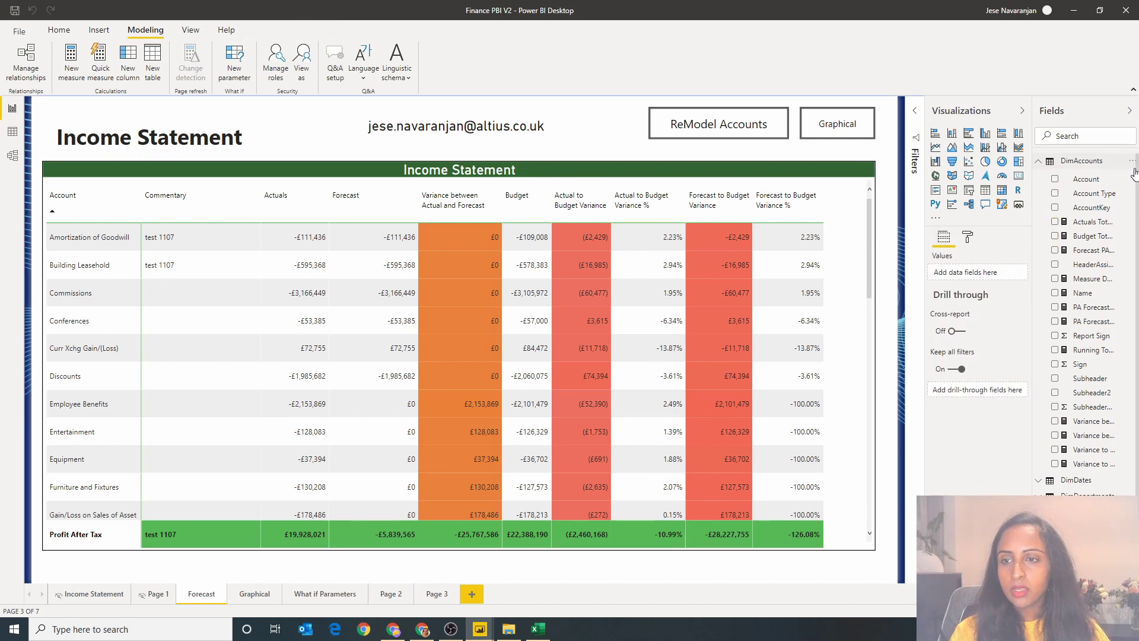
{"action": "right_click", "coordinate": [1084, 171]}
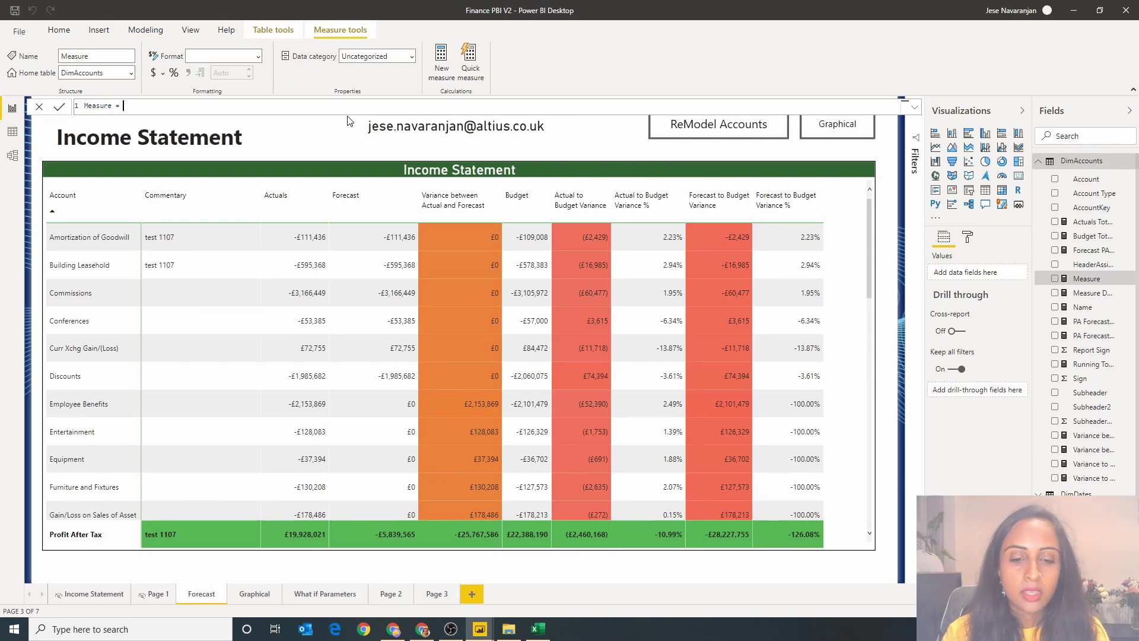
{"action": "key", "text": "ctrl+v"}
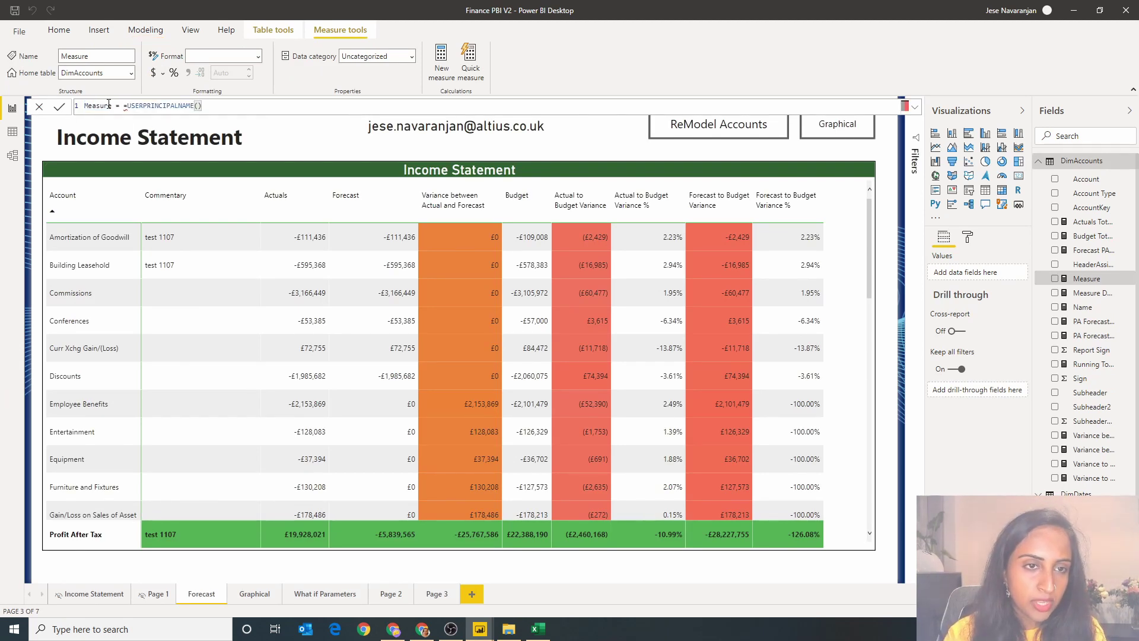
- Rename the measure NameMeasureTest, remove the duplicate equals sign and commit the formula NameMeasureTest = USERPRINCIPALNAME()
{"action": "left_click_drag", "start_coordinate": [127, 106], "coordinate": [61, 110]}
{"action": "key", "text": "Home"}
{"action": "key", "text": "shift+Right"}
{"action": "key", "text": "shift+Right"}
{"action": "key", "text": "shift+Right"}
{"action": "key", "text": "shift+Right"}
{"action": "key", "text": "shift+Right"}
{"action": "key", "text": "shift+Right"}
{"action": "key", "text": "shift+Right"}
{"action": "key", "text": "shift+Right"}
{"action": "key", "text": "shift+Right"}
{"action": "key", "text": "shift+Right"}
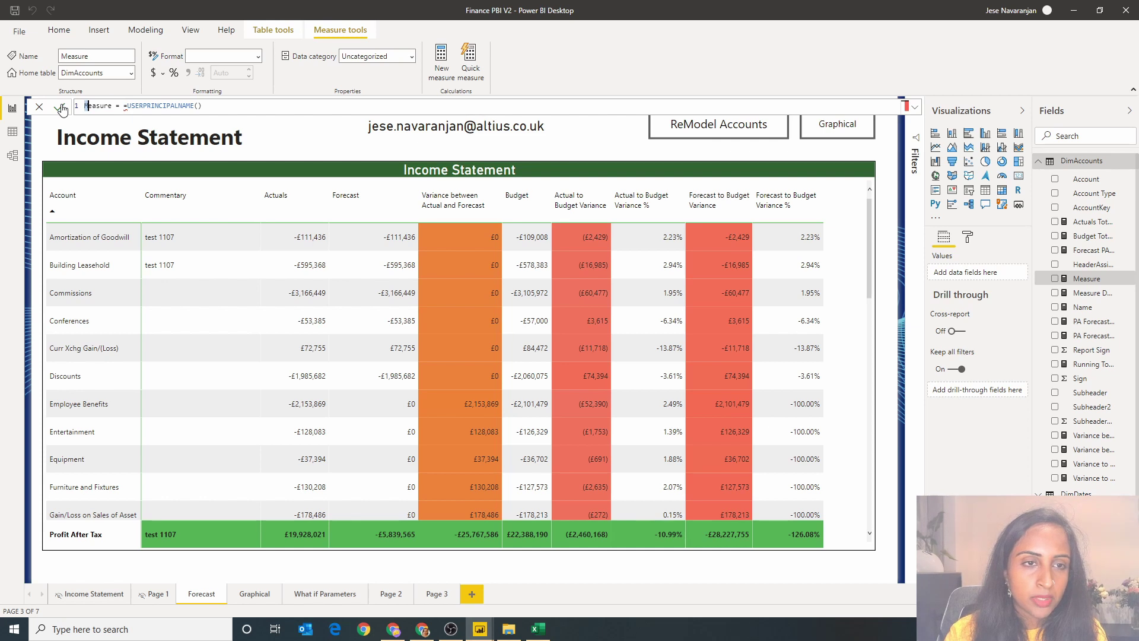
{"action": "type", "text": "NameMeasureTe"}
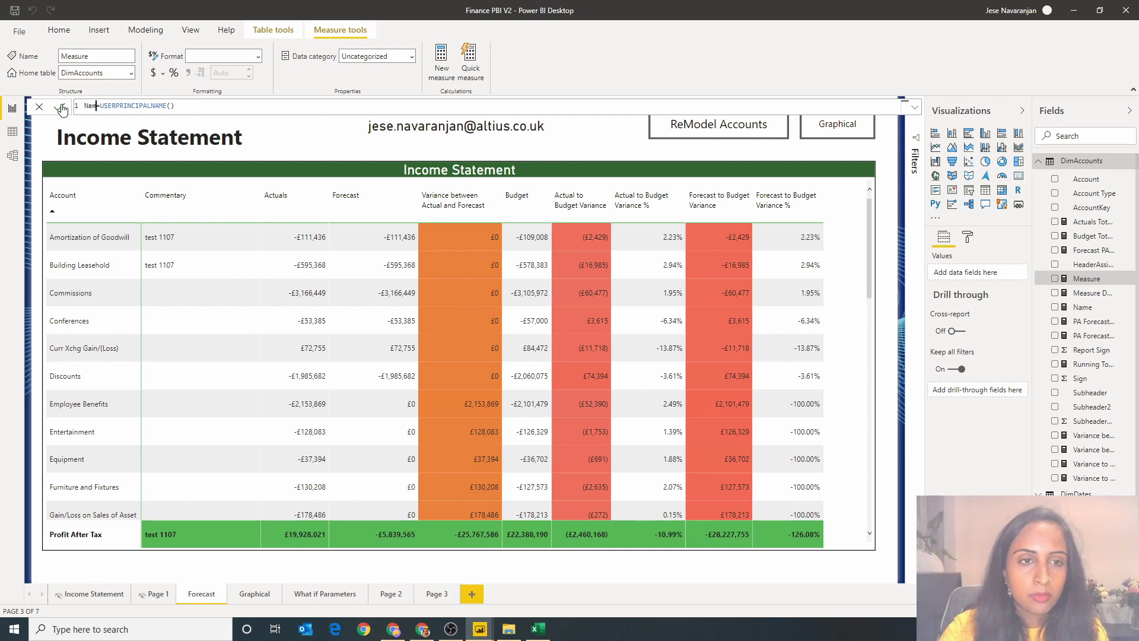
{"action": "type", "text": "st"}
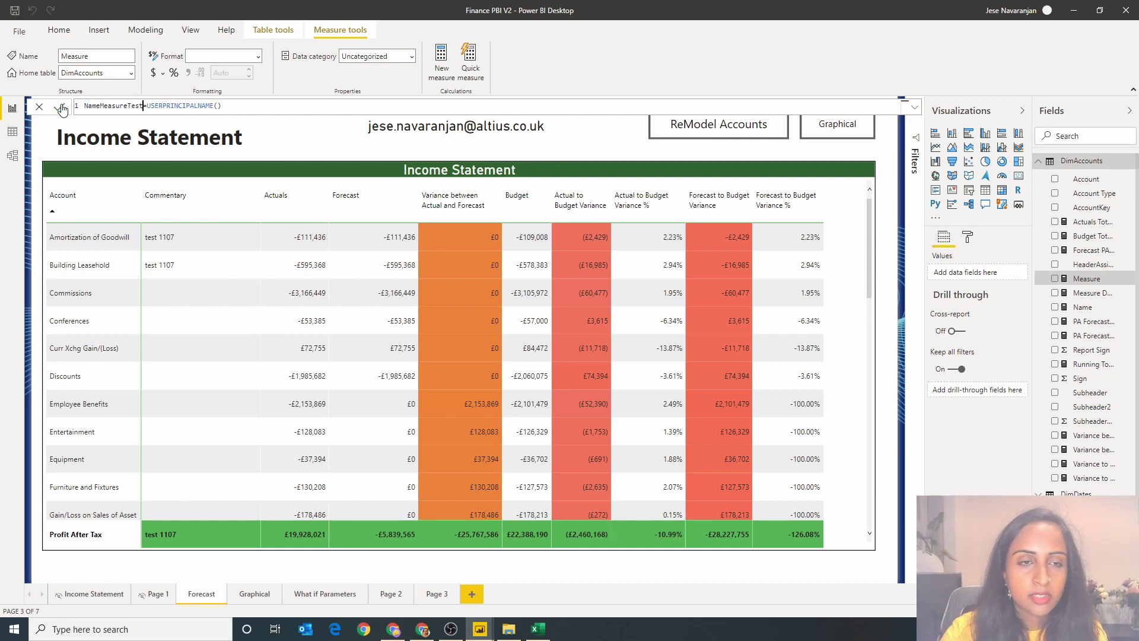
{"action": "double_click", "coordinate": [94, 106]}
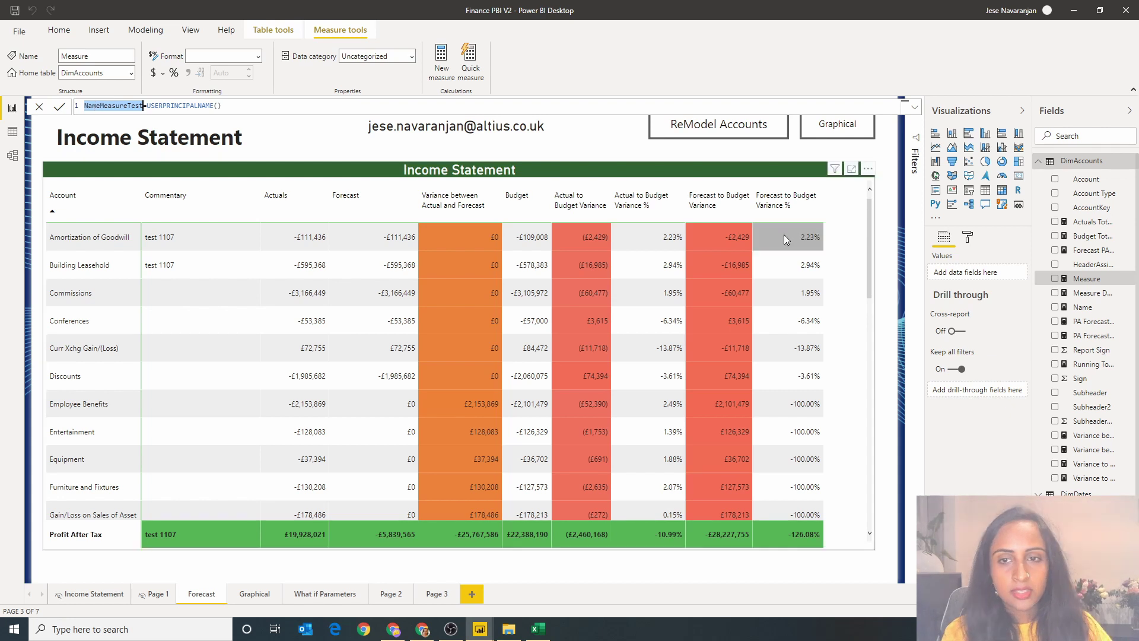
{"action": "left_click", "coordinate": [881, 300]}
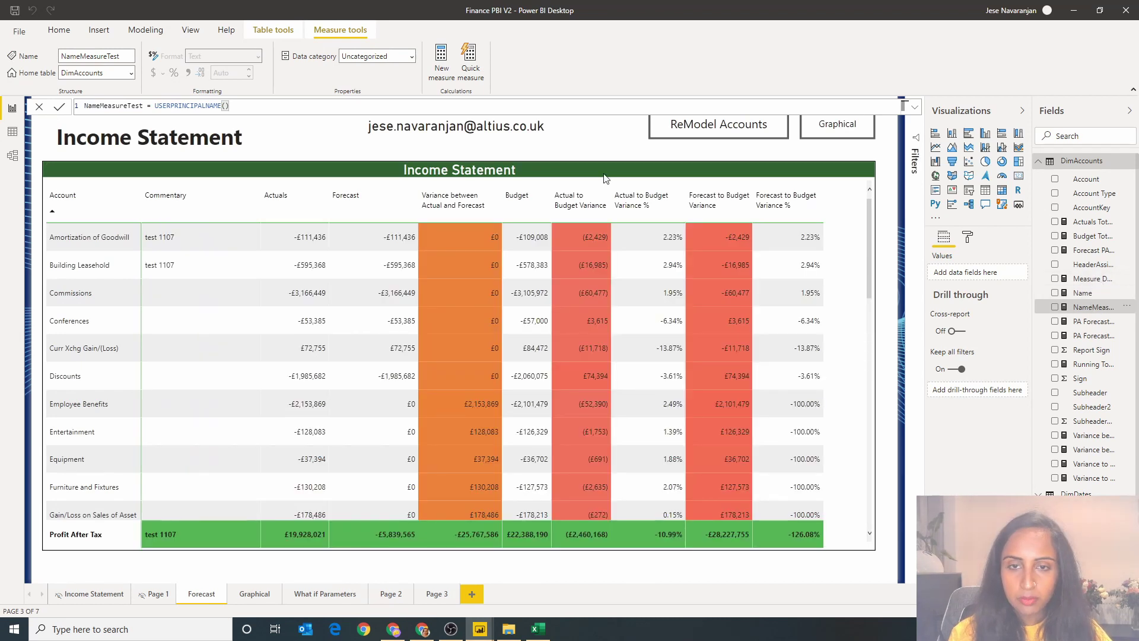
- Narrow the existing e-mail card beside the Income Statement title to free space before the ReModel Accounts button
{"action": "left_click", "coordinate": [582, 146]}
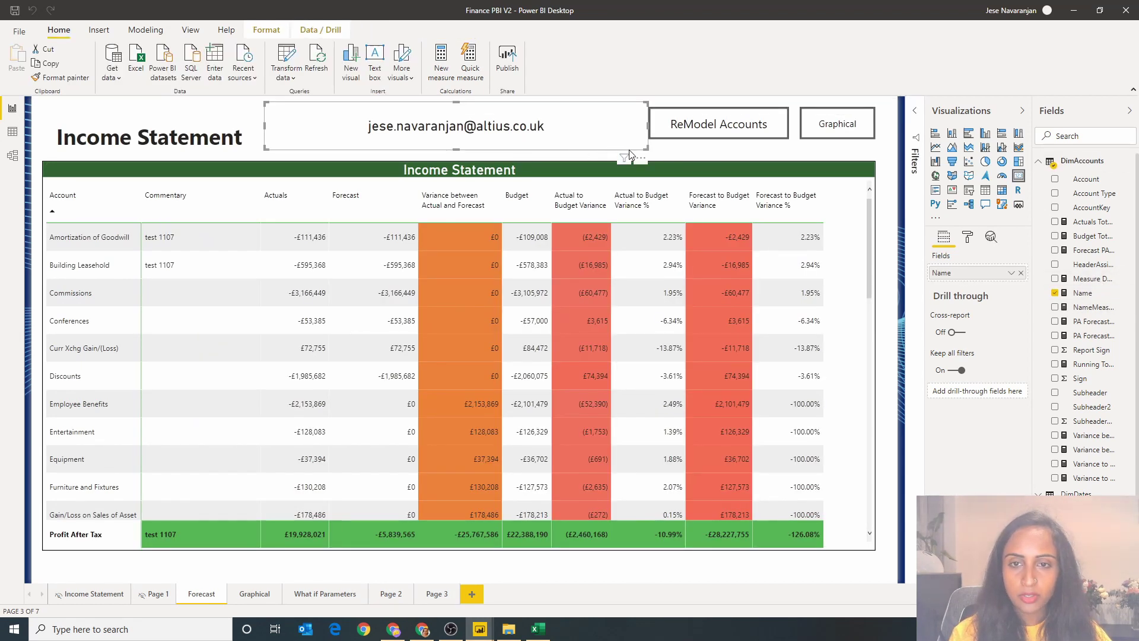
{"action": "left_click_drag", "start_coordinate": [648, 149], "coordinate": [466, 162]}
{"action": "left_click", "coordinate": [561, 143]}
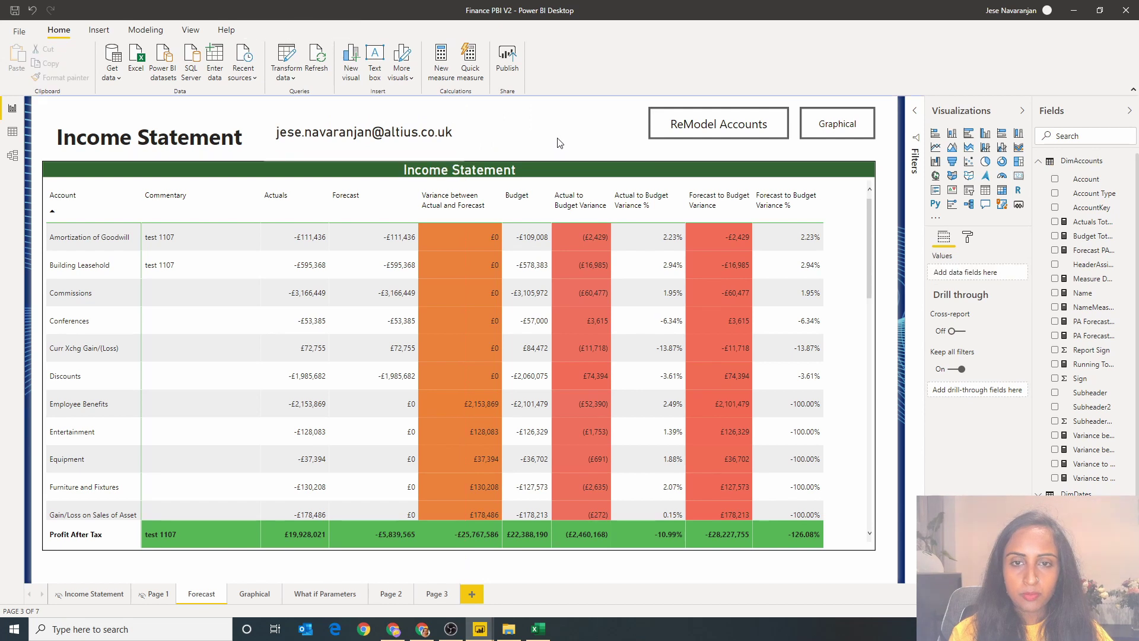
- Add the NameMeasureTest measure to the report header as a card, sized to fit between the existing e-mail card and ReModel Accounts
{"action": "left_click_drag", "start_coordinate": [1089, 307], "coordinate": [593, 126]}
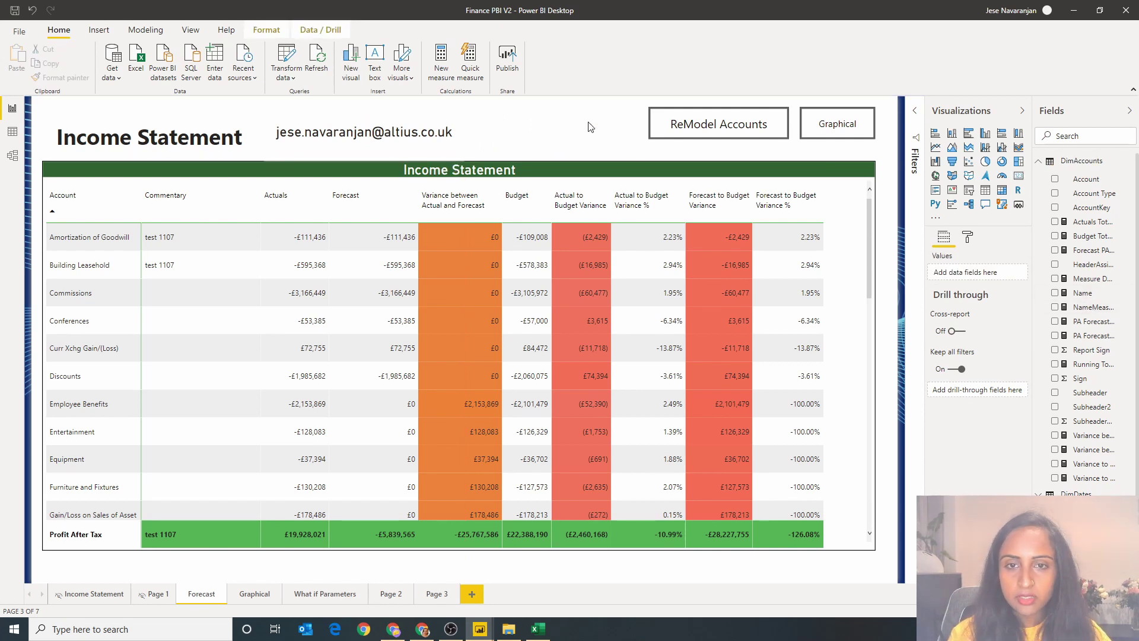
{"action": "left_click", "coordinate": [1019, 176]}
{"action": "left_click_drag", "start_coordinate": [830, 142], "coordinate": [632, 149]}
- Reduce the new card's data label text size to 32 pt and turn off its category label
{"action": "left_click", "coordinate": [968, 236]}
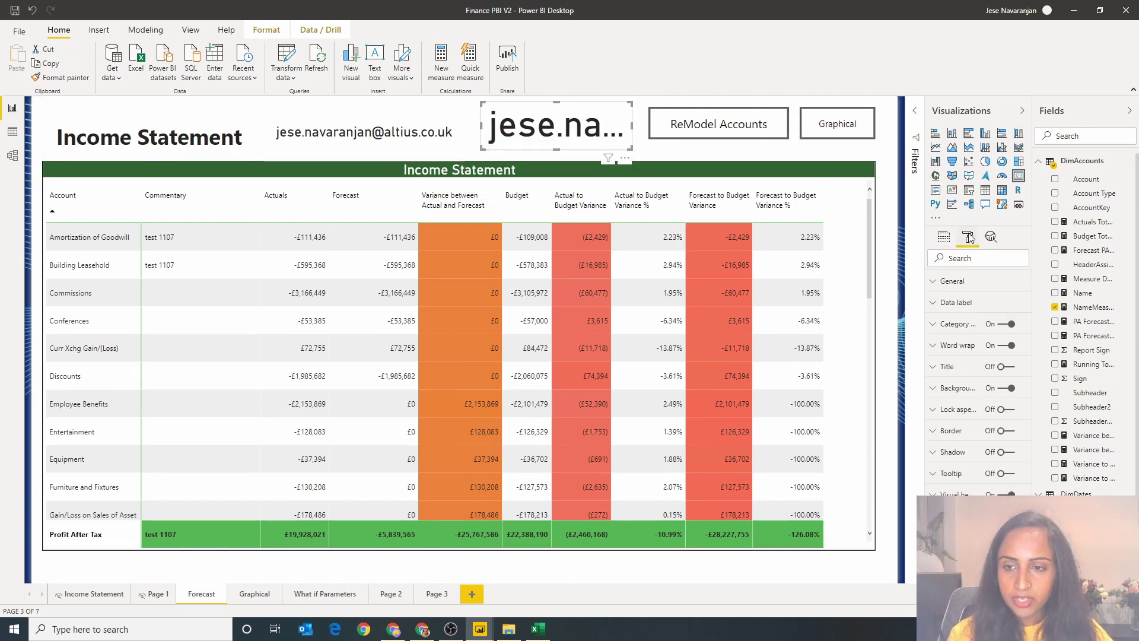
{"action": "left_click", "coordinate": [973, 305]}
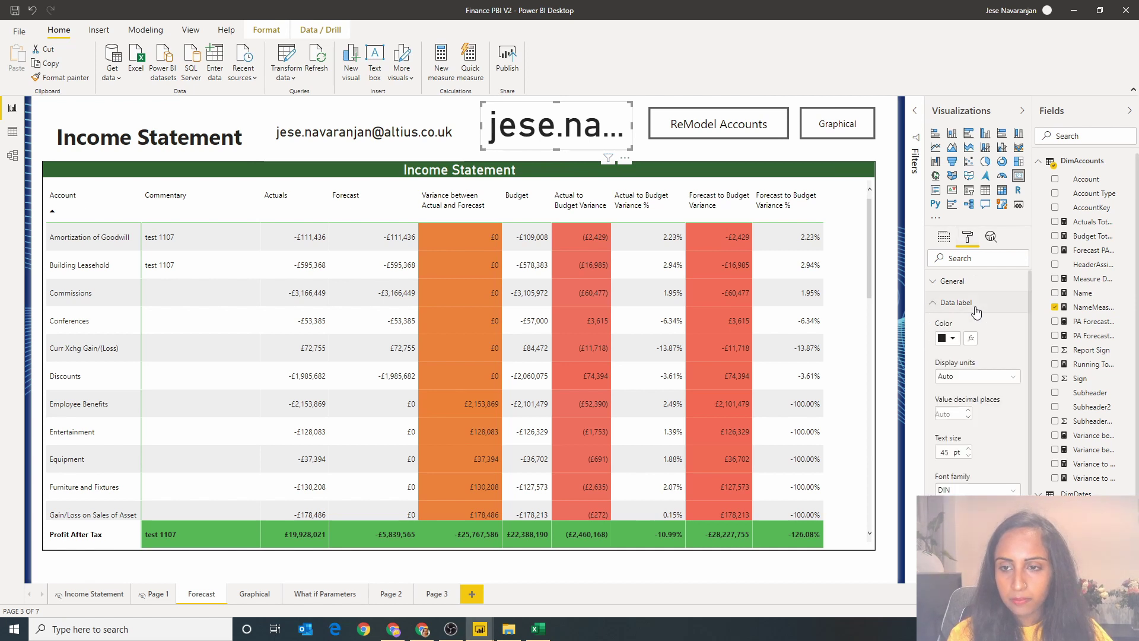
{"action": "left_click", "coordinate": [968, 455]}
{"action": "left_click", "coordinate": [968, 455]}
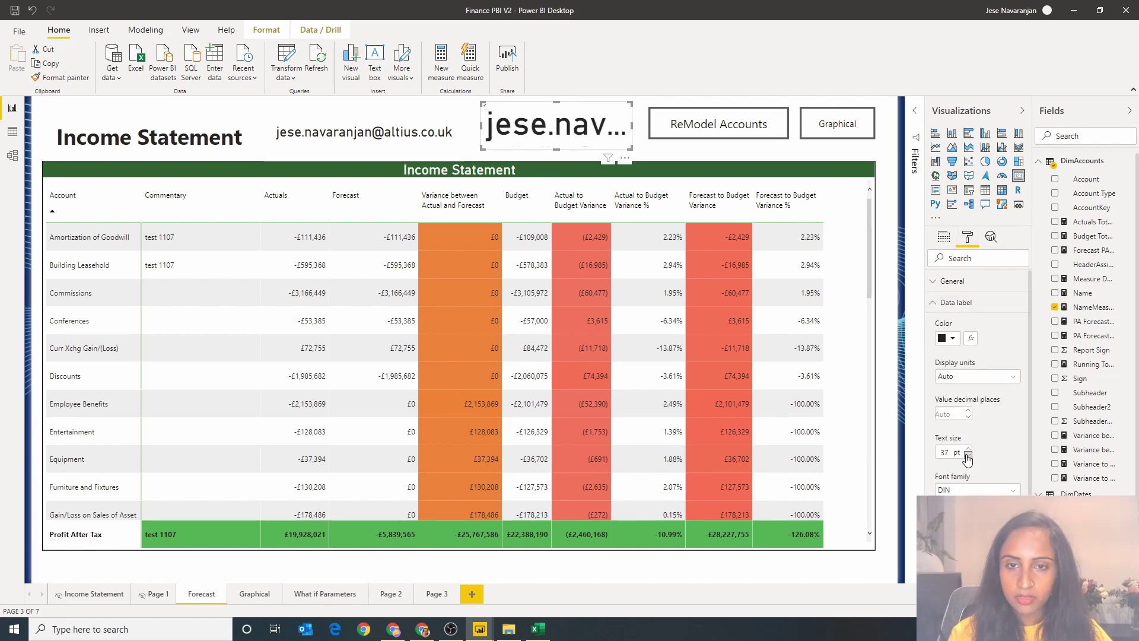
{"action": "left_click", "coordinate": [943, 304]}
{"action": "left_click", "coordinate": [1012, 324]}
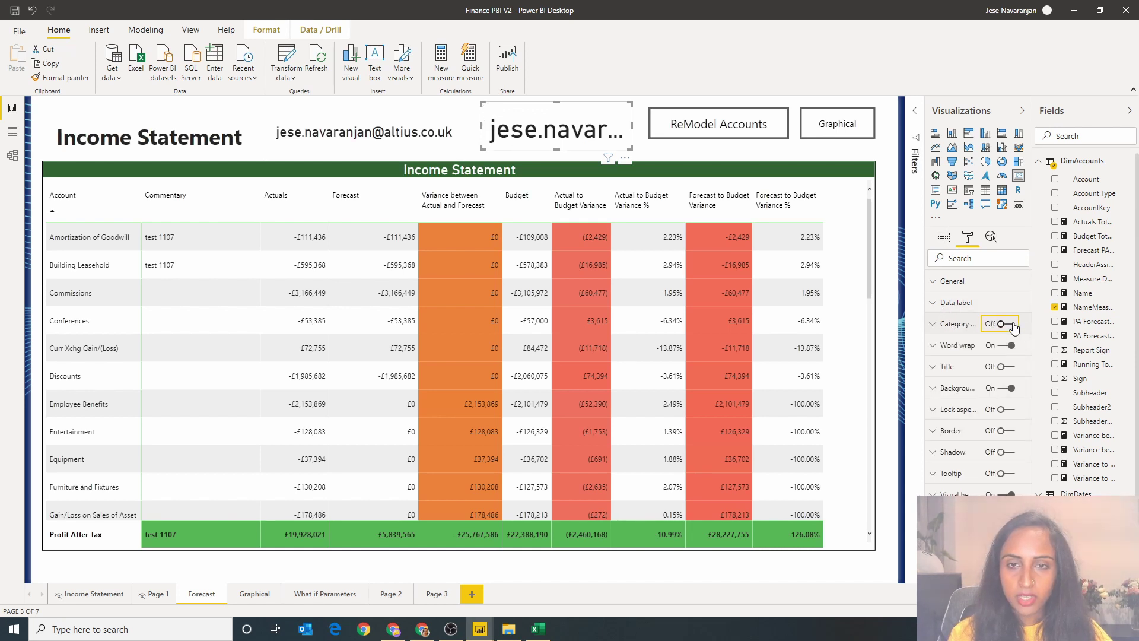
- Set the NameMeasureTest card's data label text size to 11 pt so the full e-mail fits
{"action": "left_click", "coordinate": [970, 303]}
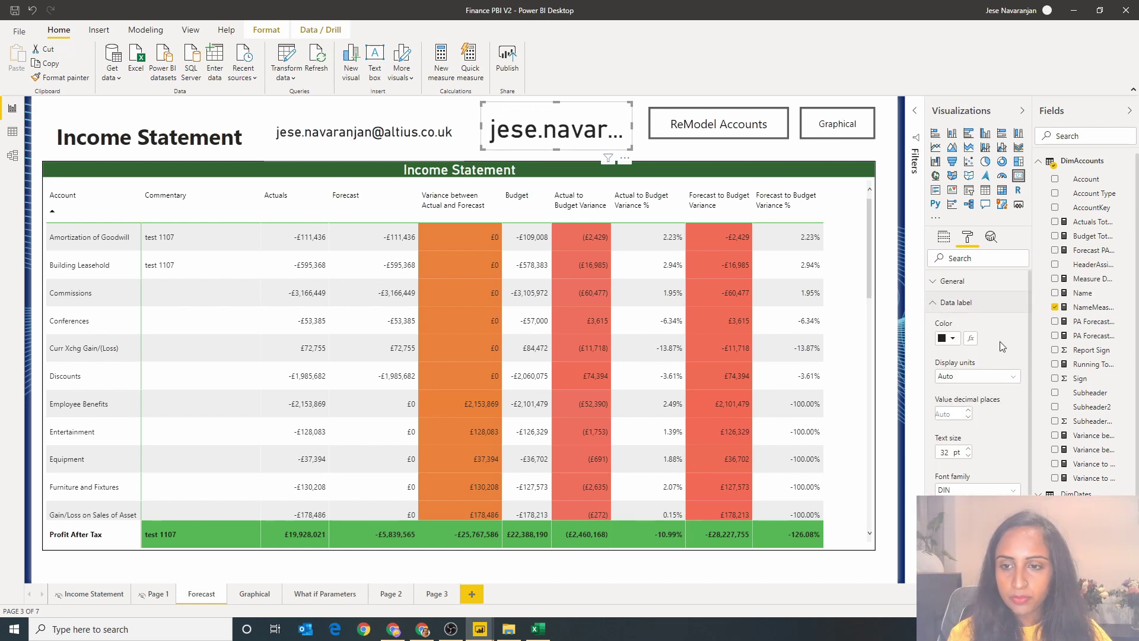
{"action": "left_click", "coordinate": [968, 455]}
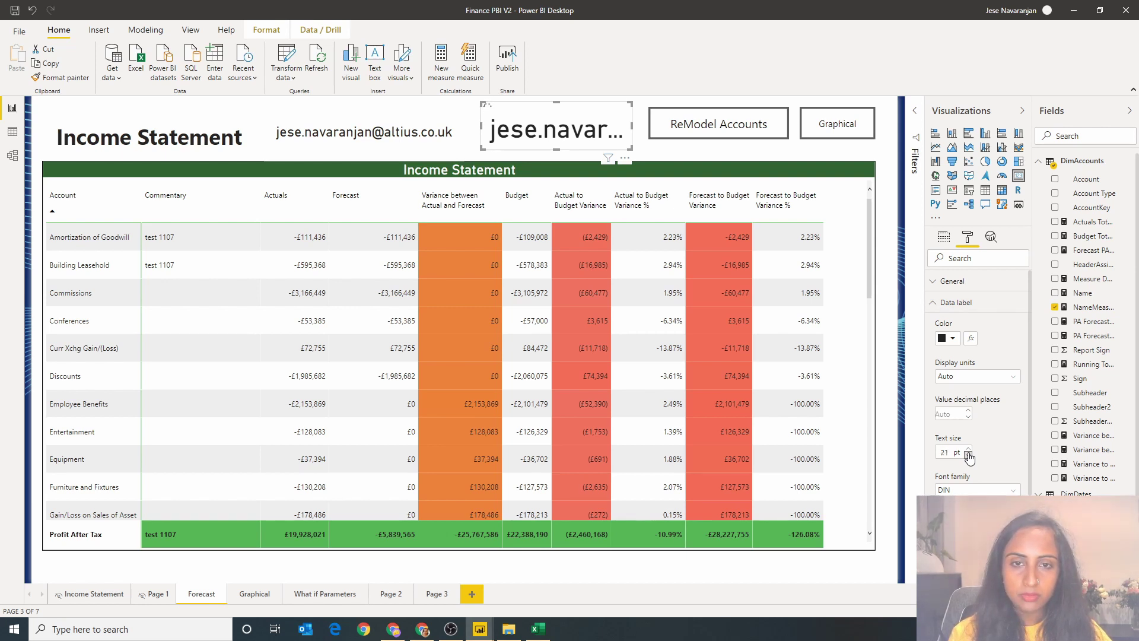
{"action": "left_click", "coordinate": [969, 455]}
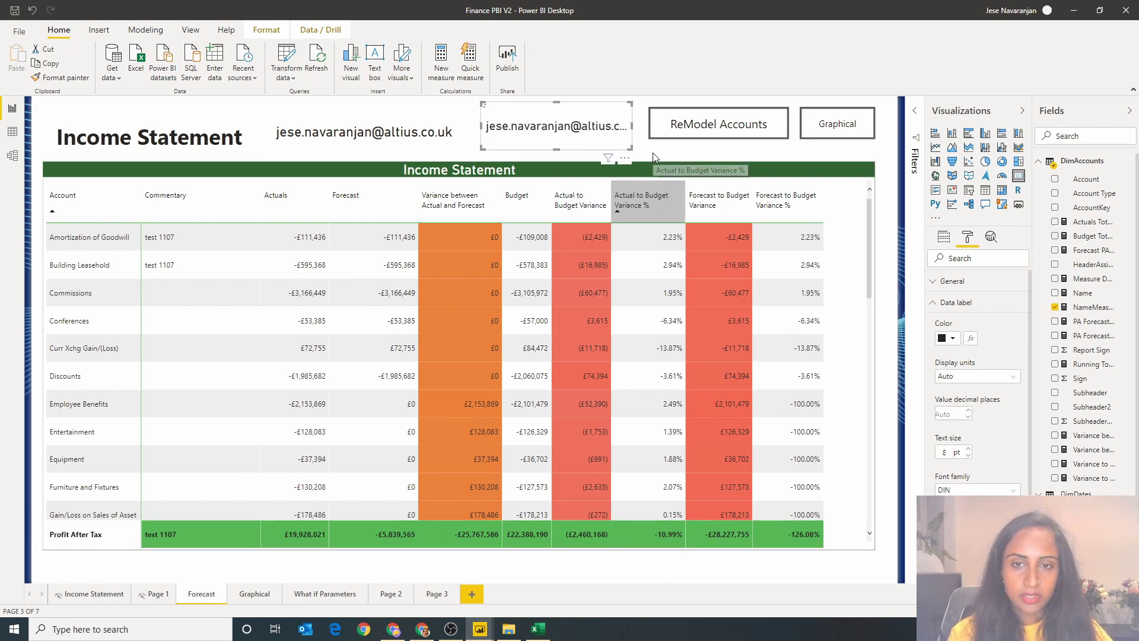
{"action": "left_click", "coordinate": [968, 449]}
{"action": "left_click", "coordinate": [968, 449]}
{"action": "left_click", "coordinate": [968, 449]}
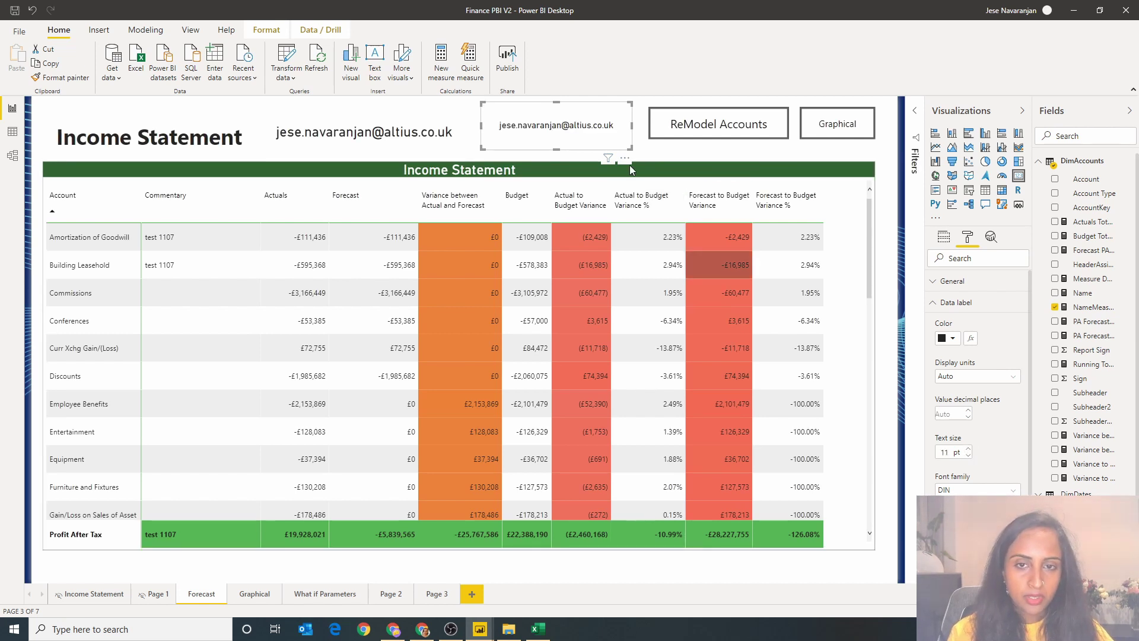
{"action": "left_click", "coordinate": [582, 142]}
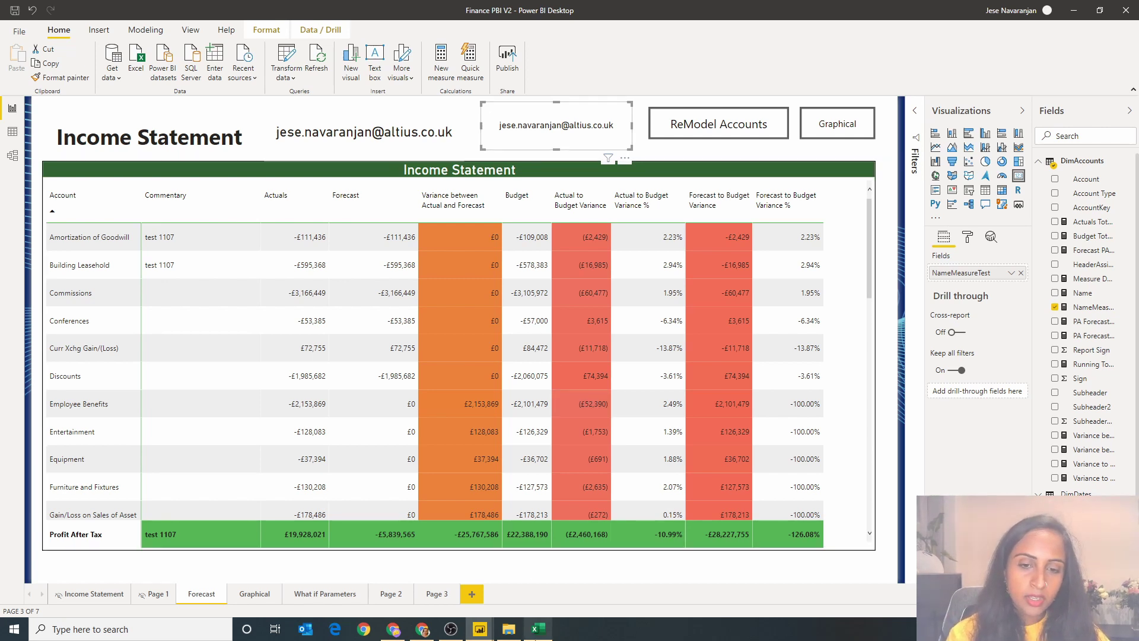
- Switch to the RLS workbook in Excel and examine the account names and the rows assigned to the report owner's e-mail
{"action": "mouse_move", "coordinate": [536, 636]}
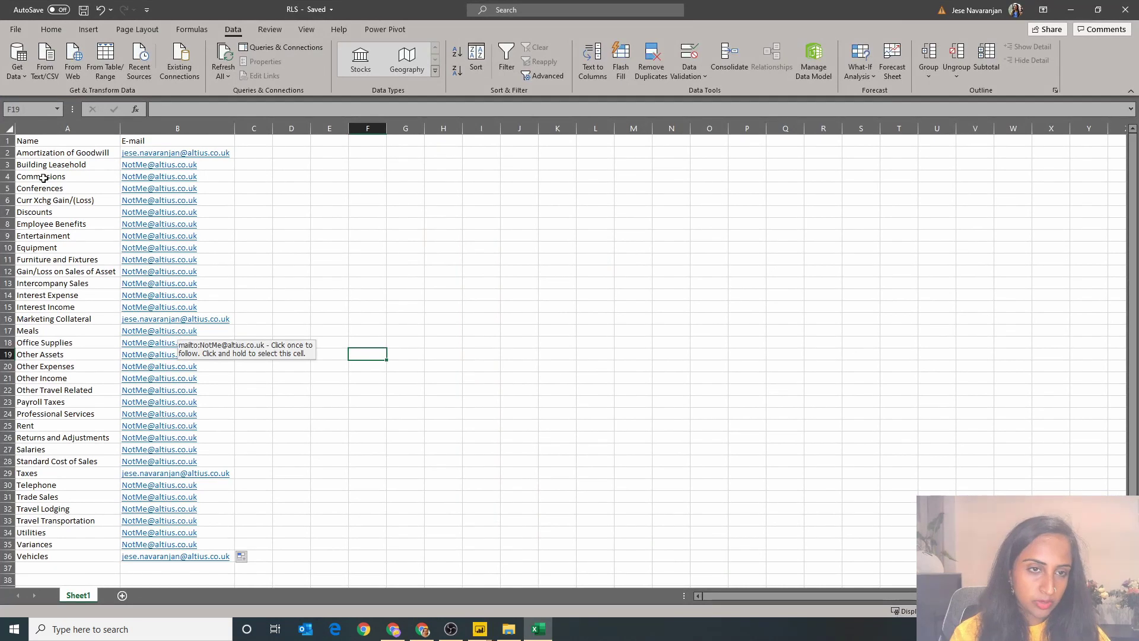
{"action": "left_click_drag", "start_coordinate": [52, 152], "coordinate": [39, 557]}
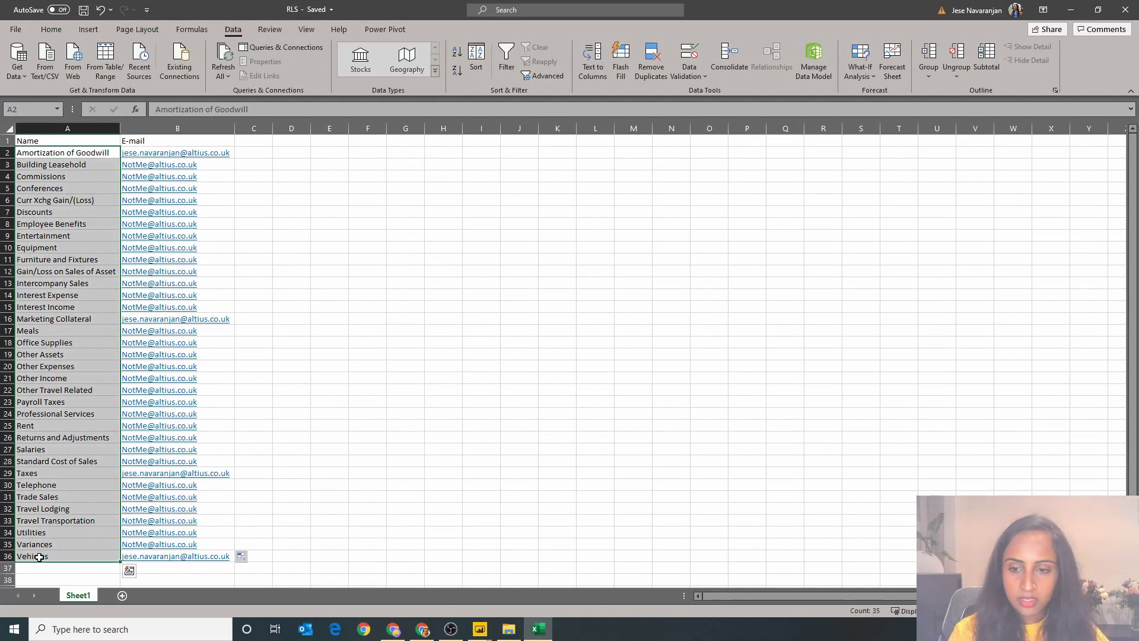
{"action": "left_click", "coordinate": [6, 152]}
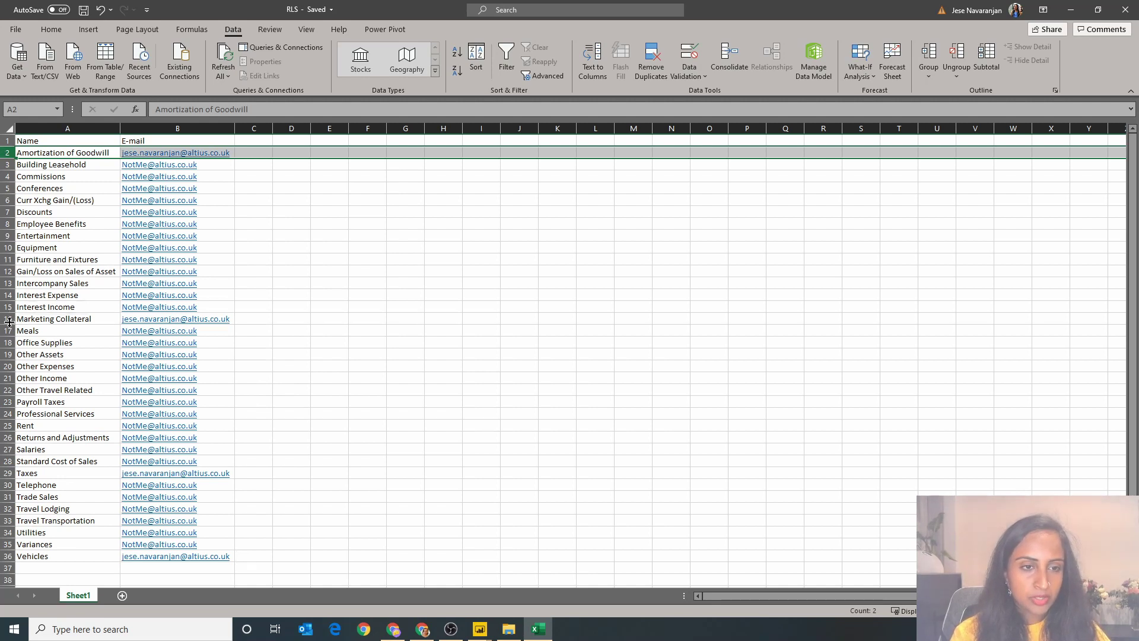
{"action": "left_click", "coordinate": [7, 473]}
{"action": "left_click", "coordinate": [8, 557]}
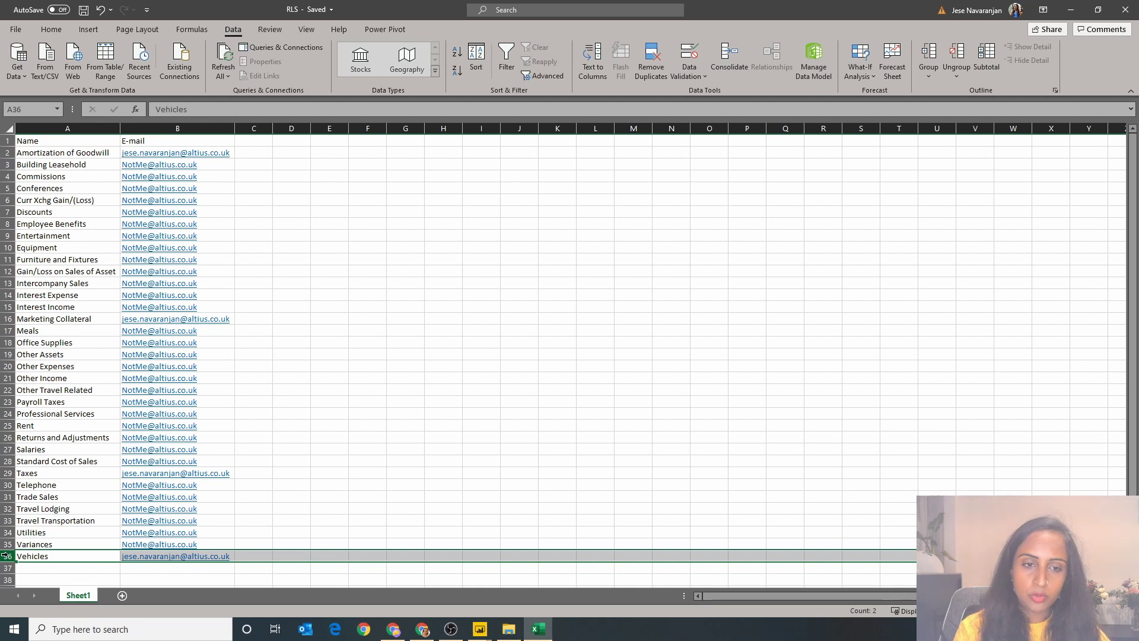
- Switch to Power Query Editor and examine the available source types and the RLS query's Name and E-mail columns
{"action": "left_click", "coordinate": [480, 629]}
{"action": "left_click", "coordinate": [531, 593]}
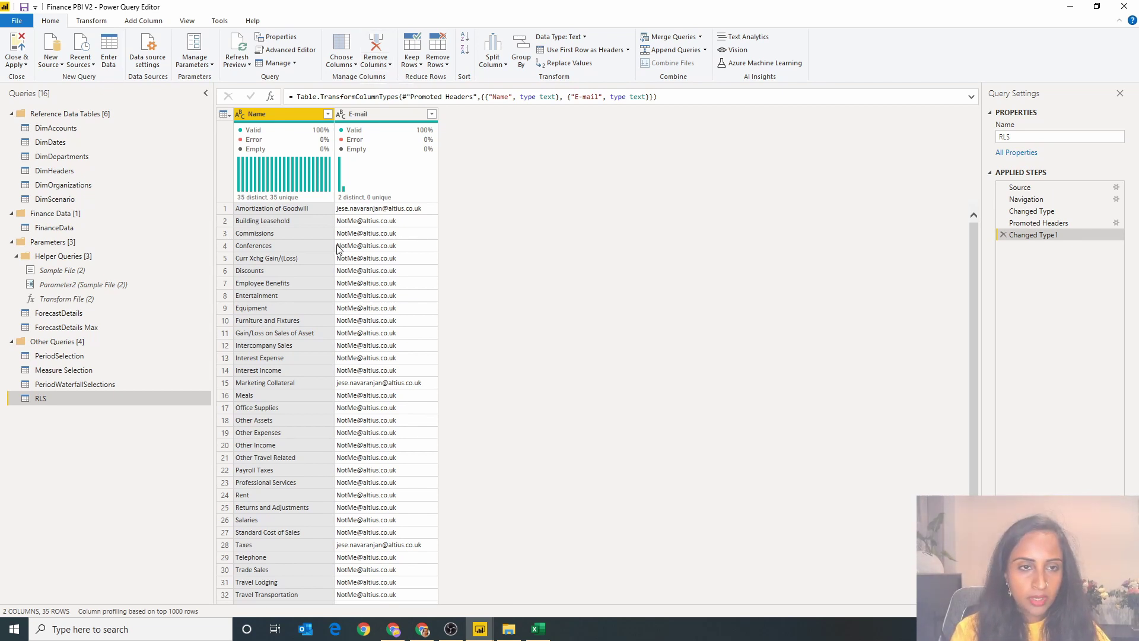
{"action": "left_click", "coordinate": [51, 53]}
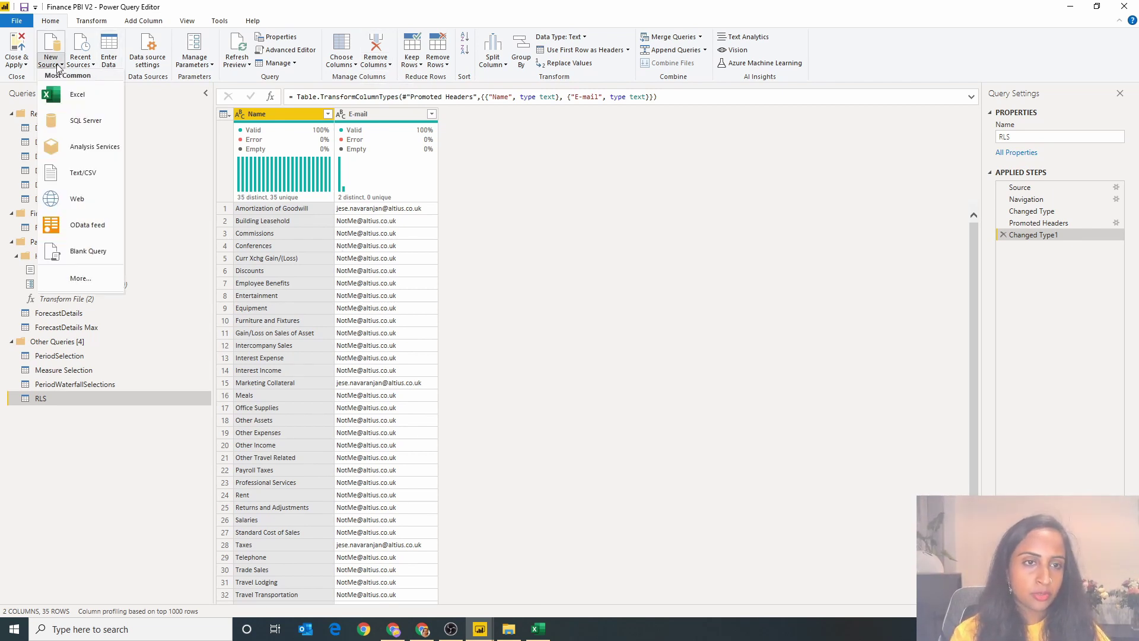
{"action": "left_click", "coordinate": [604, 276]}
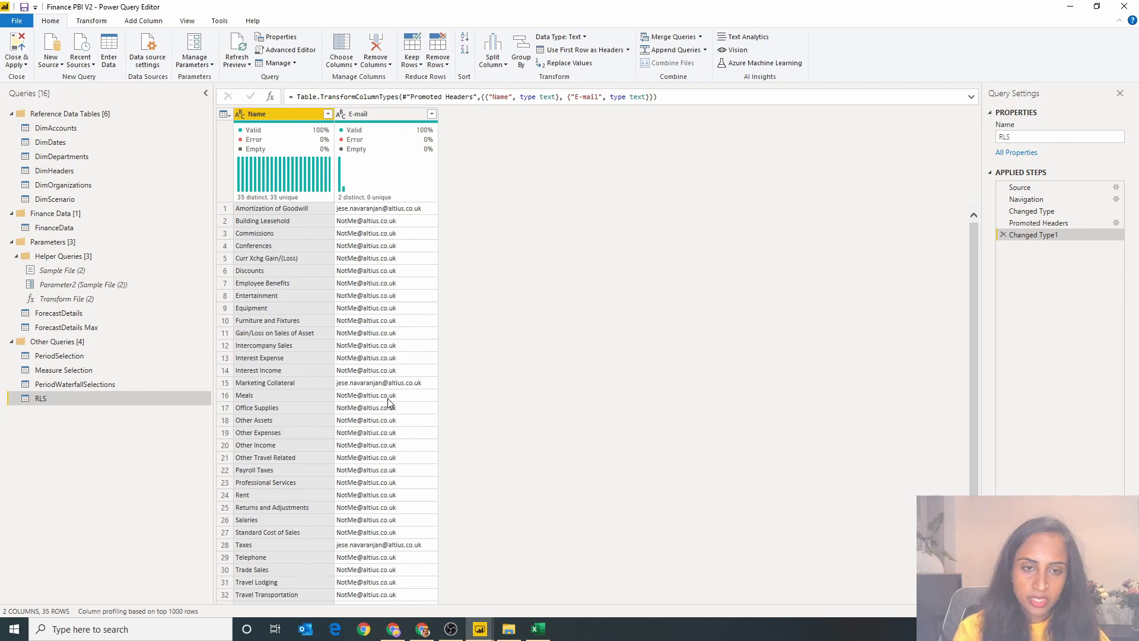
{"action": "left_click", "coordinate": [363, 115]}
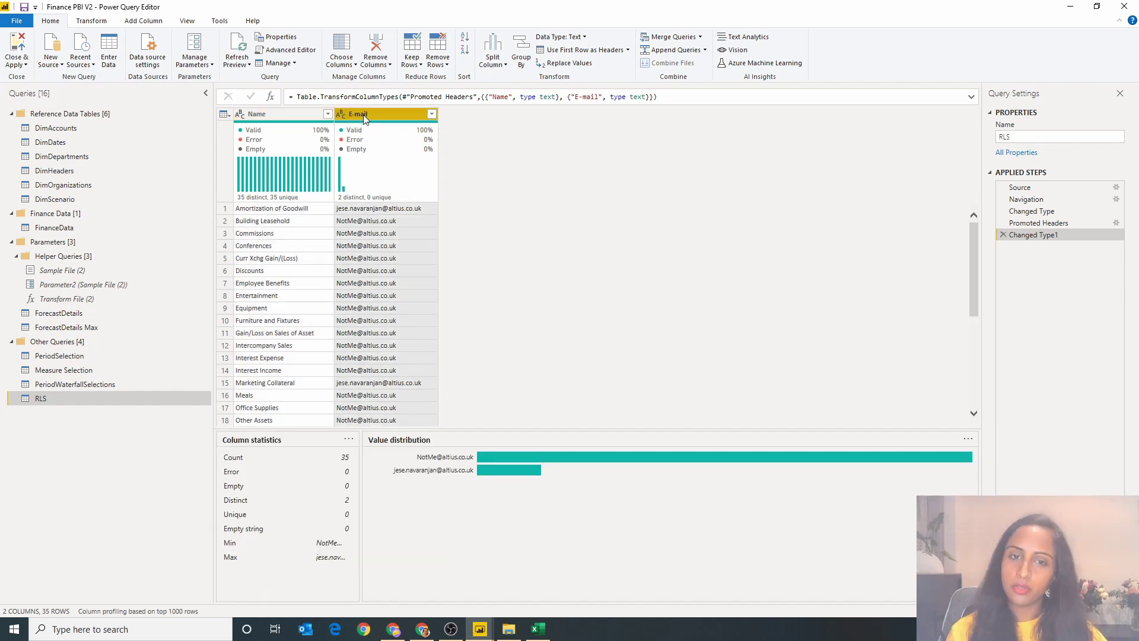
{"action": "left_click", "coordinate": [393, 295]}
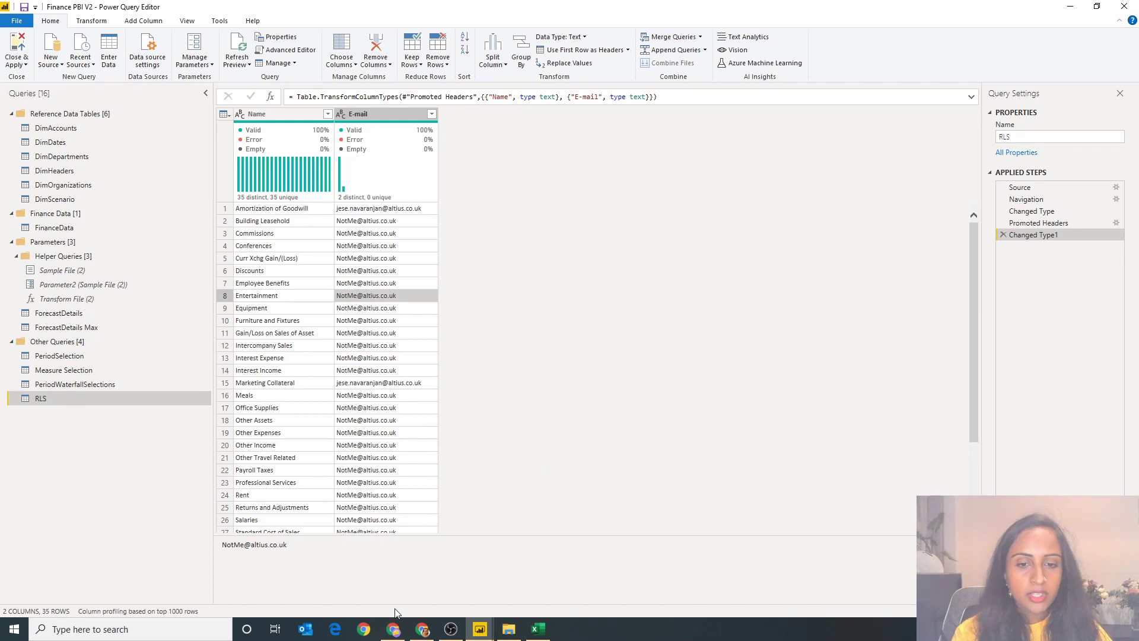
- Switch to the Power BI Desktop model view and examine the cardinality and cross-filter settings of the RLS (Name) to DimAccounts (Account) relationship
{"action": "left_click", "coordinate": [486, 633]}
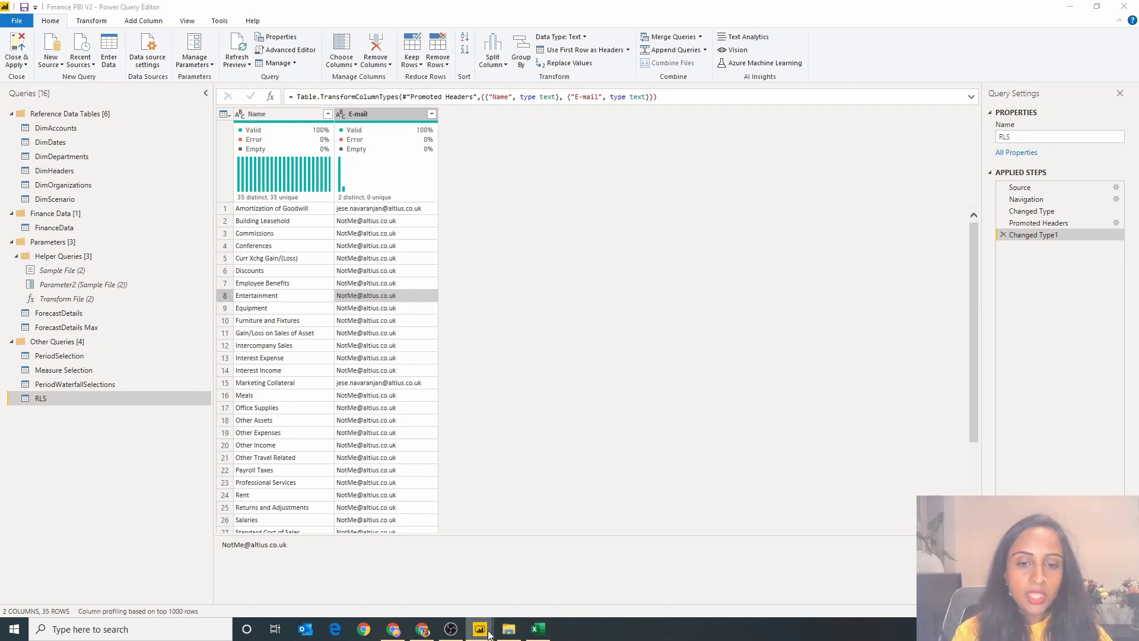
{"action": "left_click", "coordinate": [419, 584]}
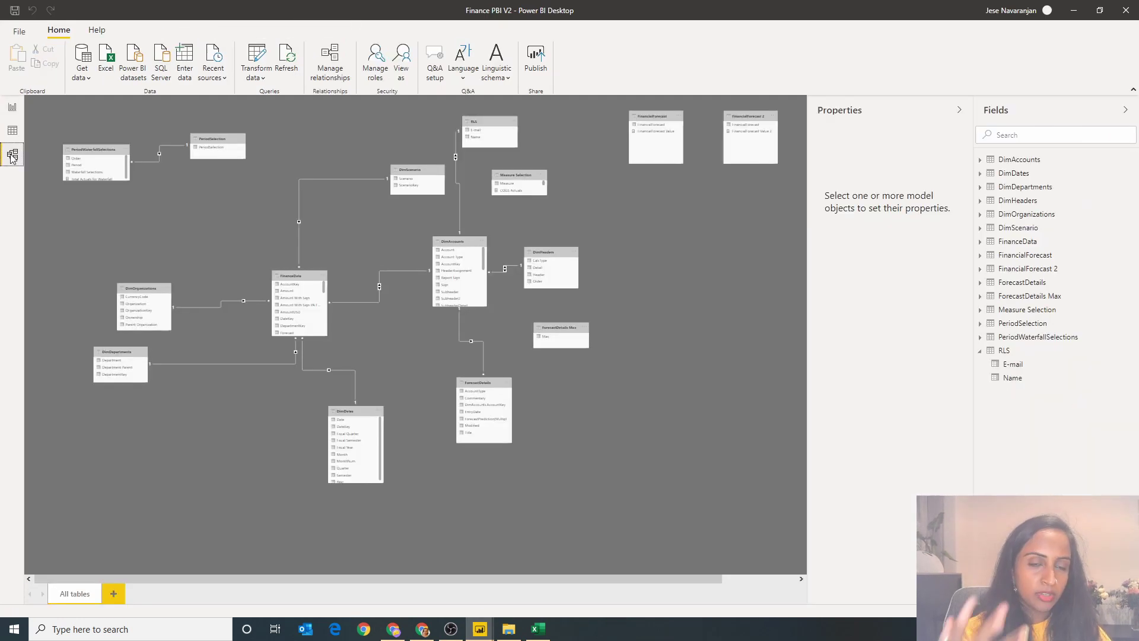
{"action": "left_click", "coordinate": [12, 155]}
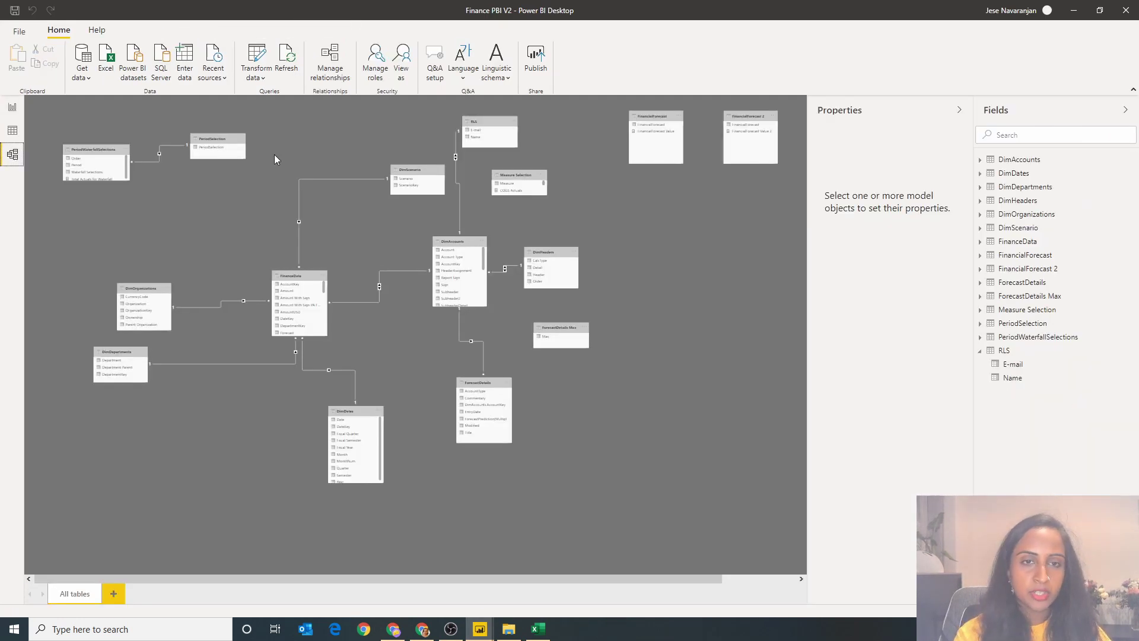
{"action": "left_click", "coordinate": [329, 67]}
{"action": "double_click", "coordinate": [440, 335]}
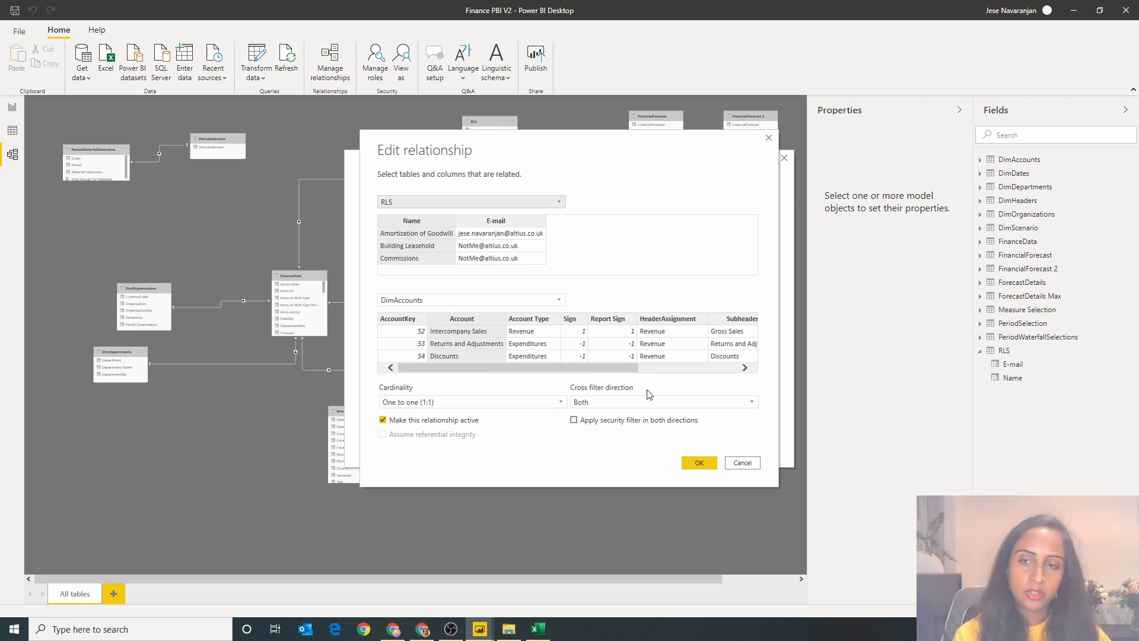
{"action": "left_click", "coordinate": [699, 463]}
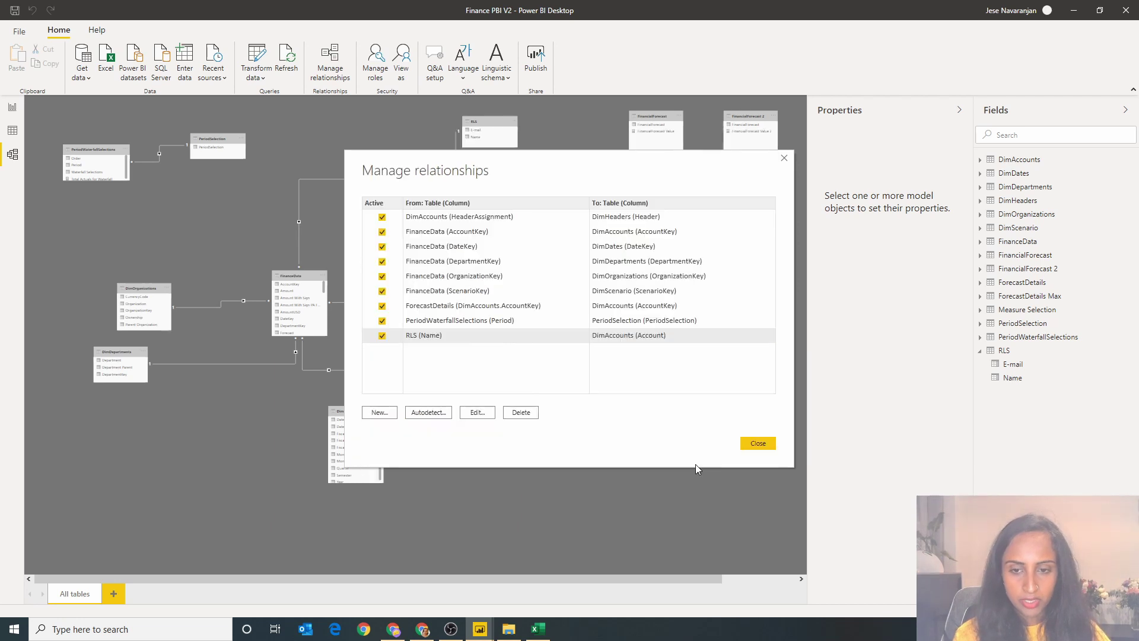
{"action": "left_click", "coordinate": [753, 445]}
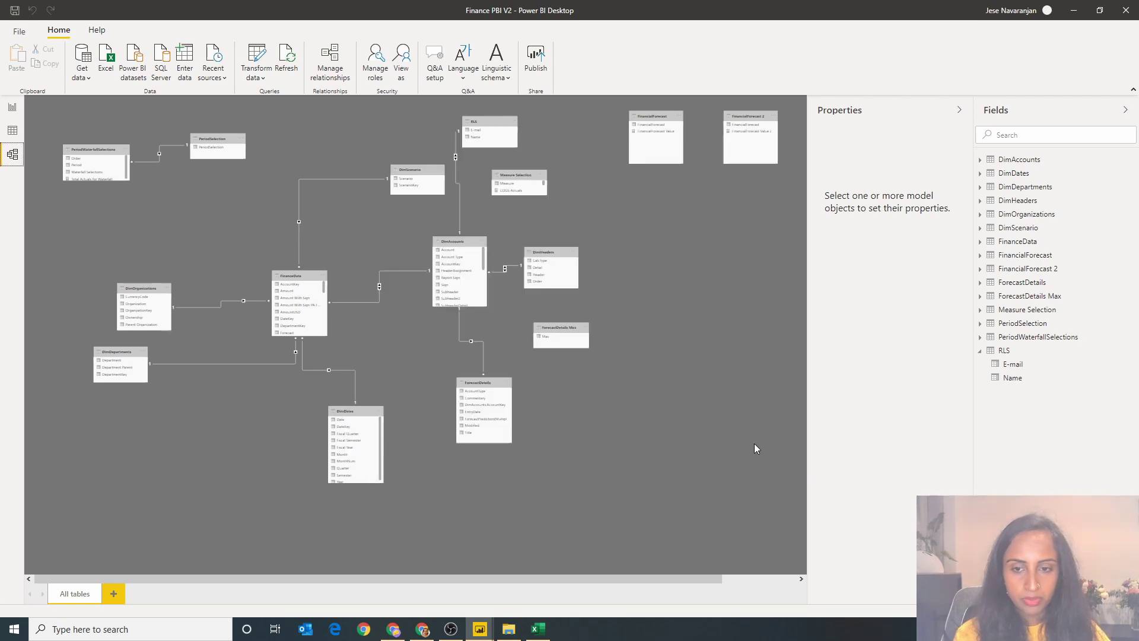
- Return to the report view, open the role manager and copy the existing role's DAX filter expression on the RLS table
{"action": "left_click", "coordinate": [12, 108]}
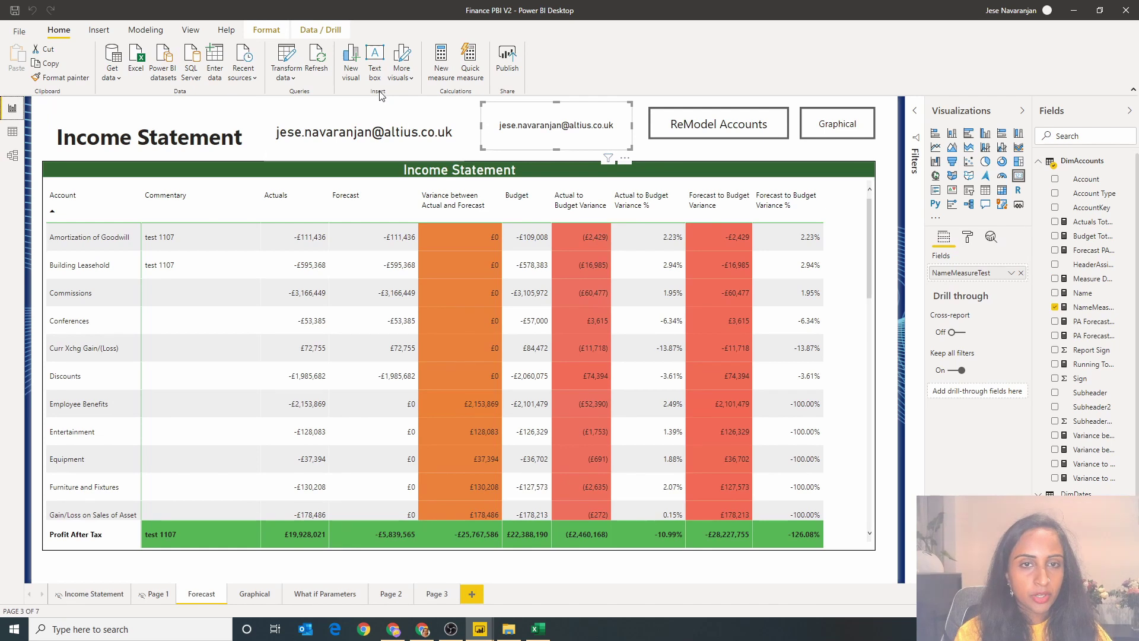
{"action": "left_click", "coordinate": [186, 33]}
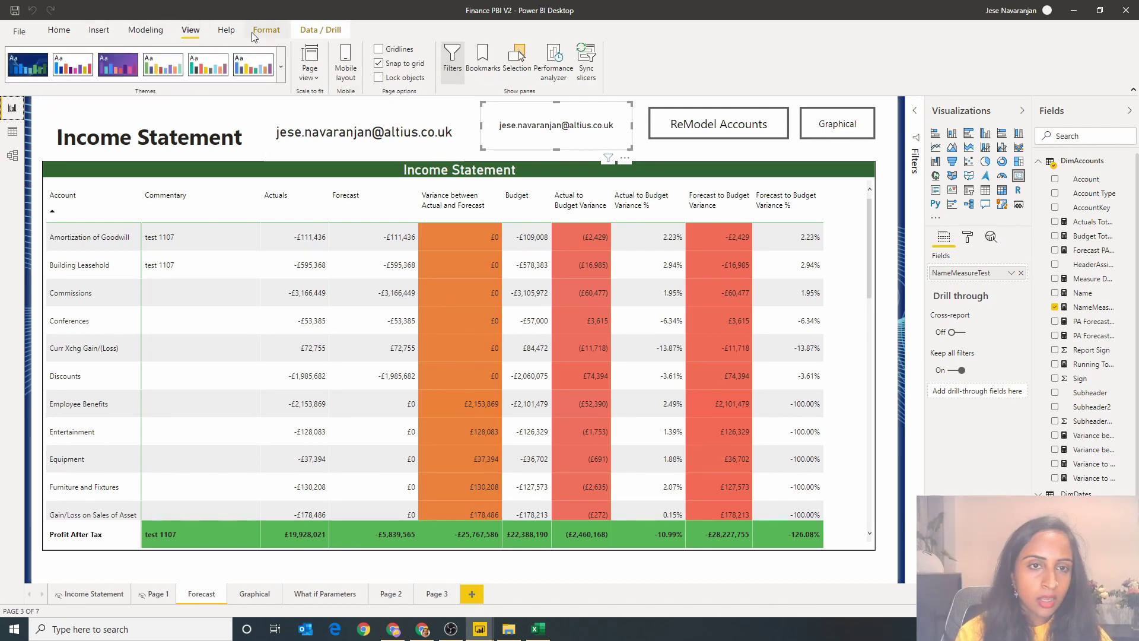
{"action": "left_click", "coordinate": [254, 35]}
{"action": "left_click", "coordinate": [95, 33]}
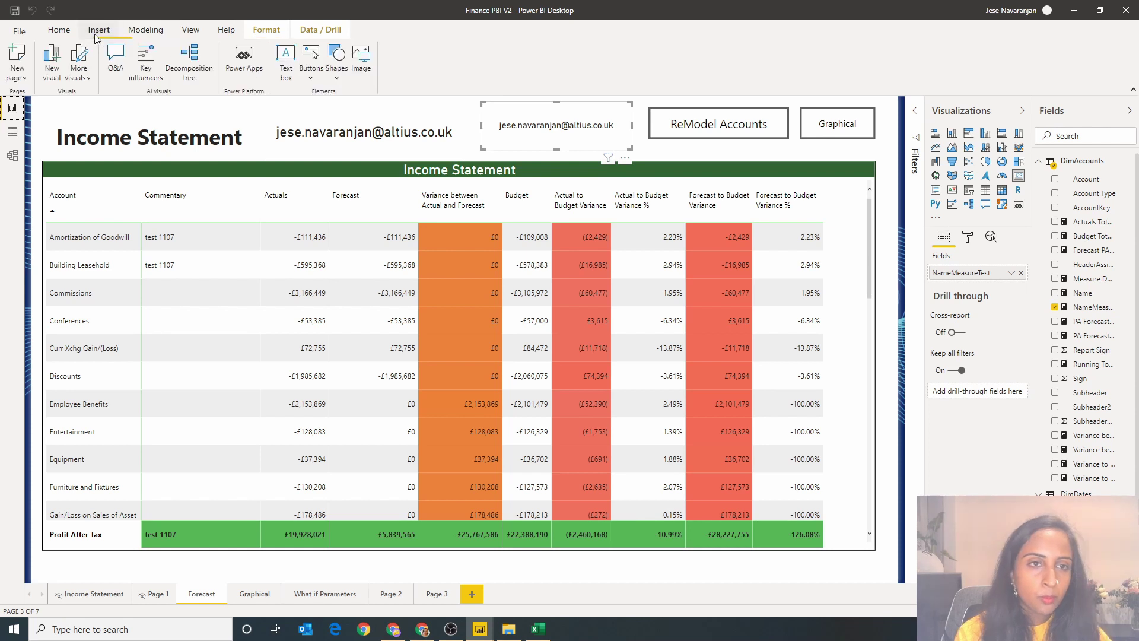
{"action": "left_click", "coordinate": [148, 31]}
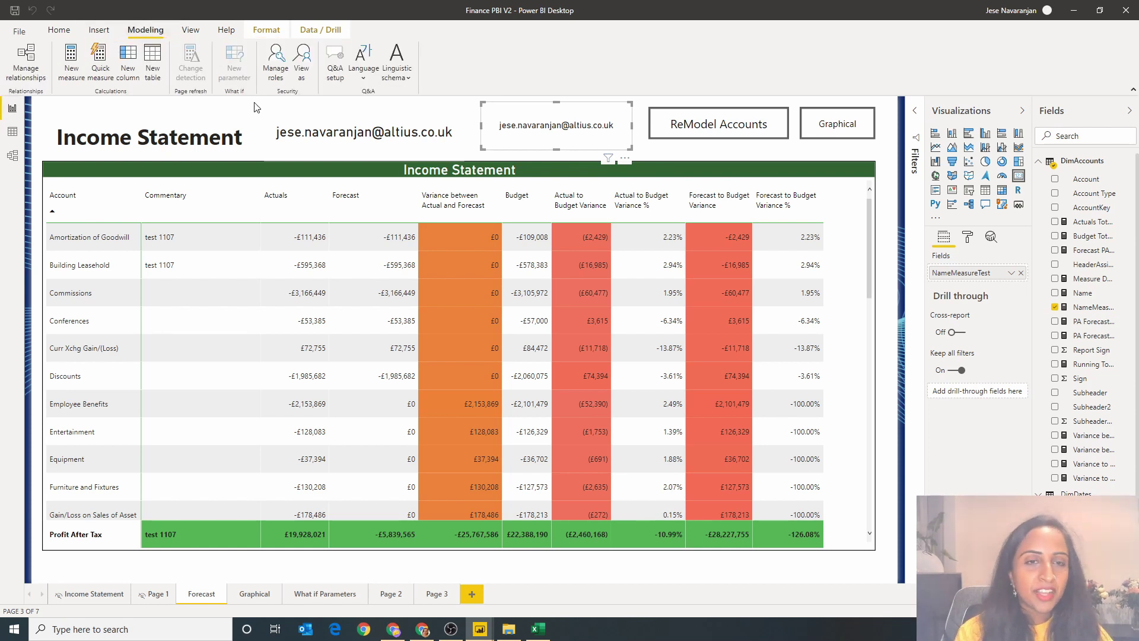
{"action": "left_click", "coordinate": [275, 60]}
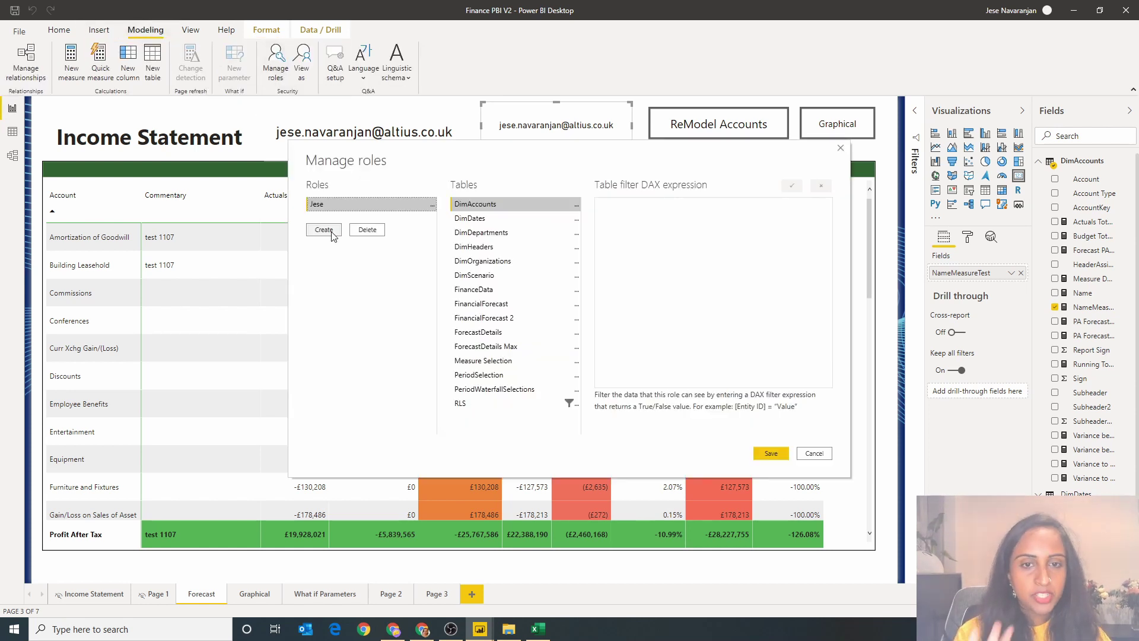
{"action": "double_click", "coordinate": [344, 204]}
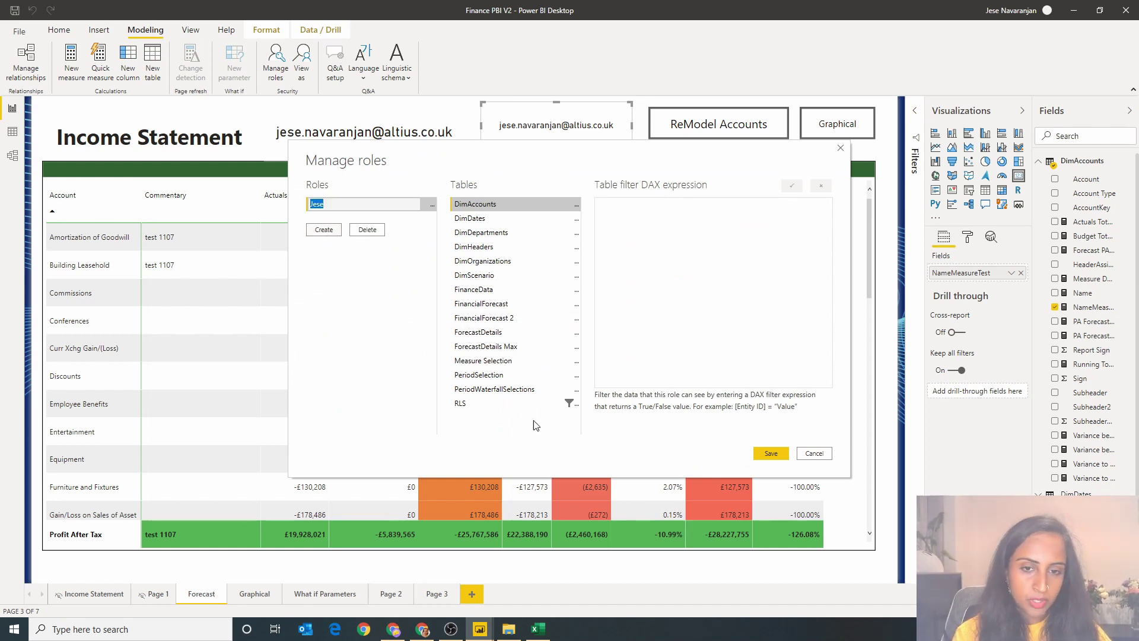
{"action": "left_click", "coordinate": [516, 403]}
{"action": "key", "text": "ctrl+a"}
{"action": "key", "text": "ctrl+c"}
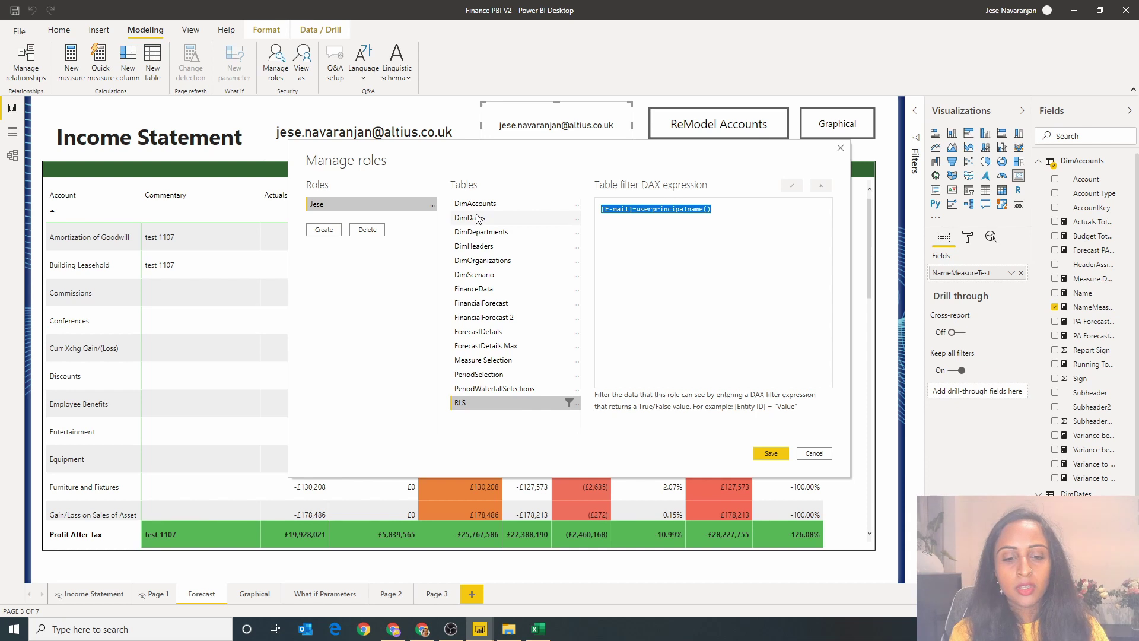
- Create and save a role named with the owner's first name plus Test, filtering the RLS table by [E-mail]=userprincipalname()
{"action": "left_click", "coordinate": [330, 229]}
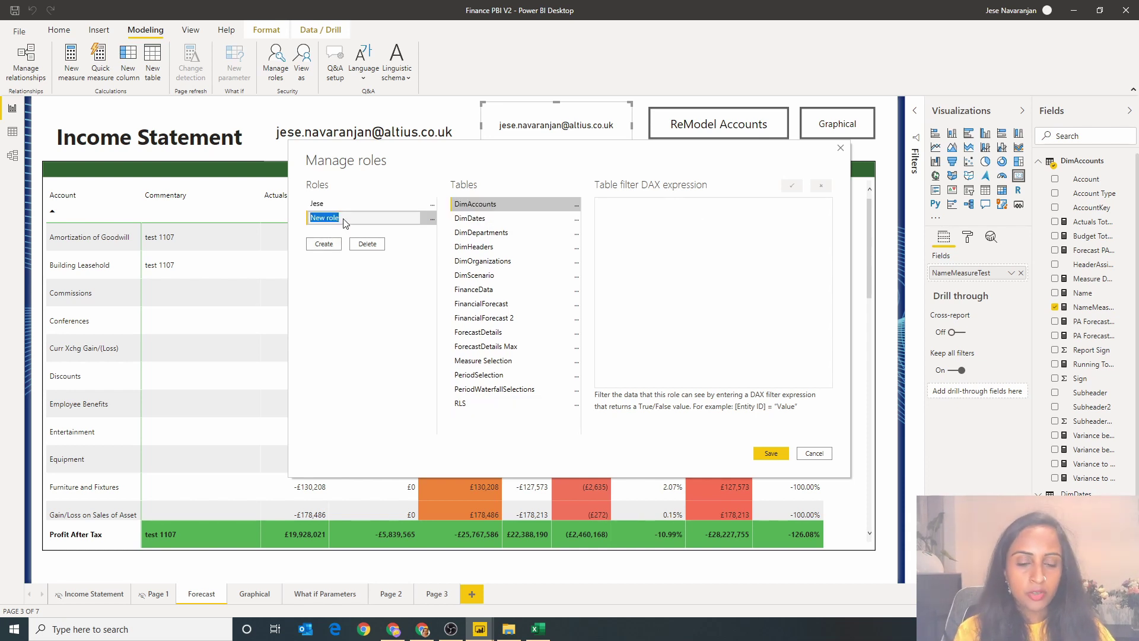
{"action": "type", "text": "JeseTest"}
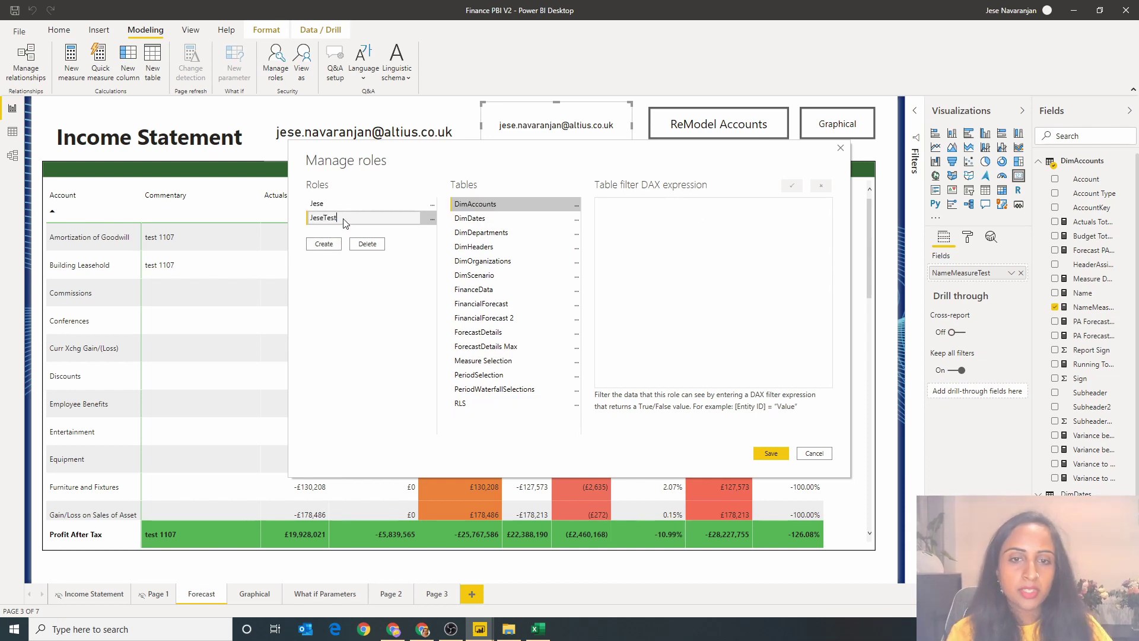
{"action": "left_click", "coordinate": [525, 403]}
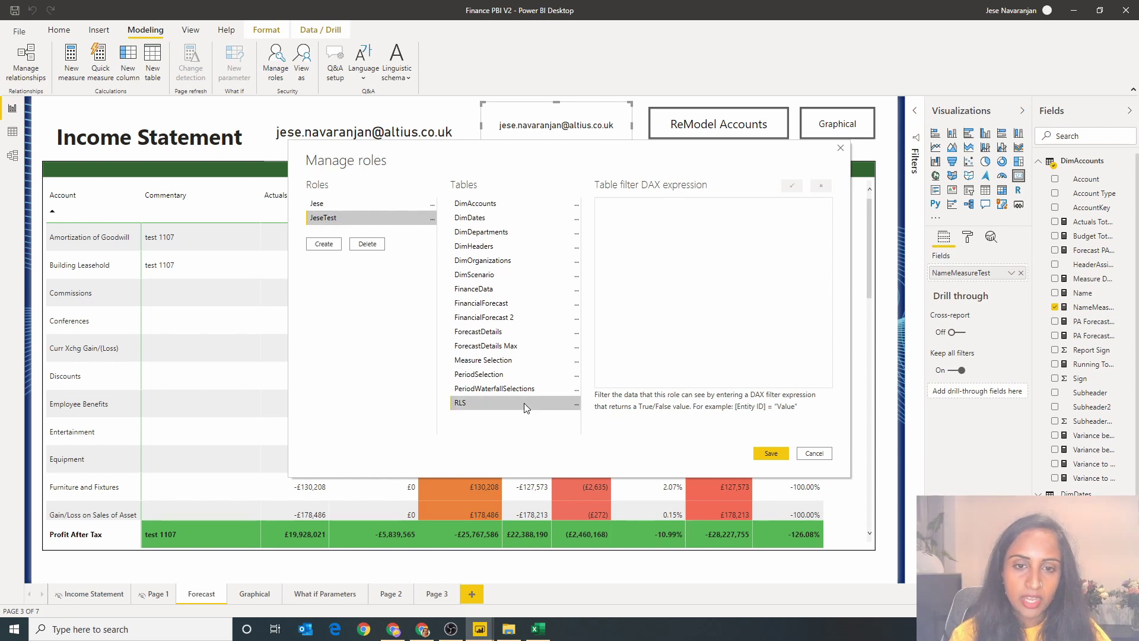
{"action": "key", "text": "ctrl+v"}
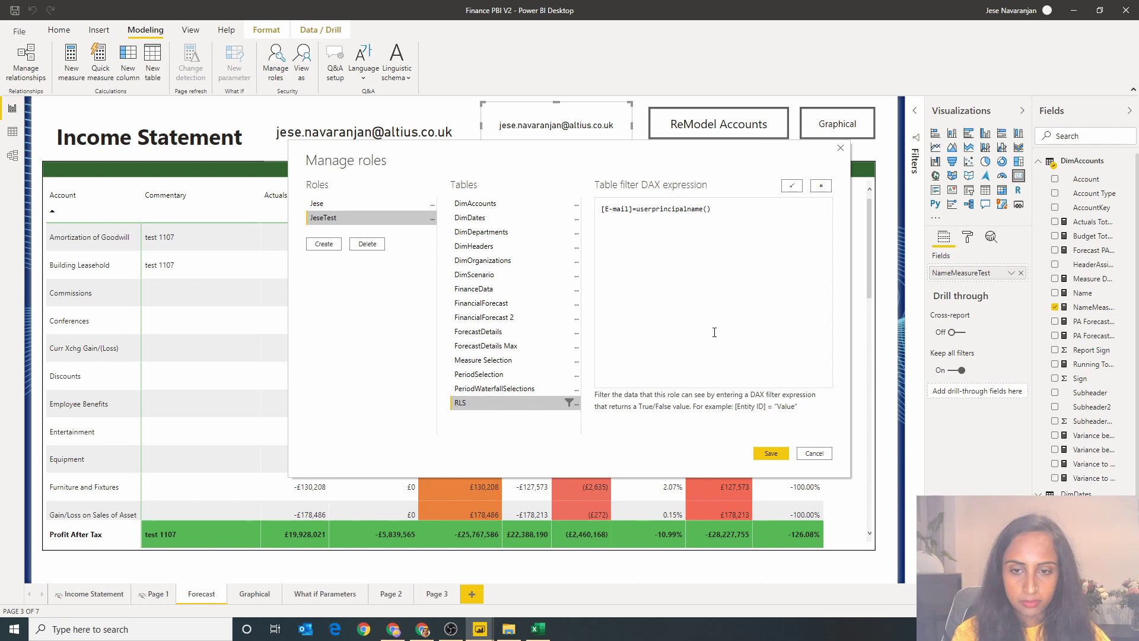
{"action": "left_click", "coordinate": [770, 454]}
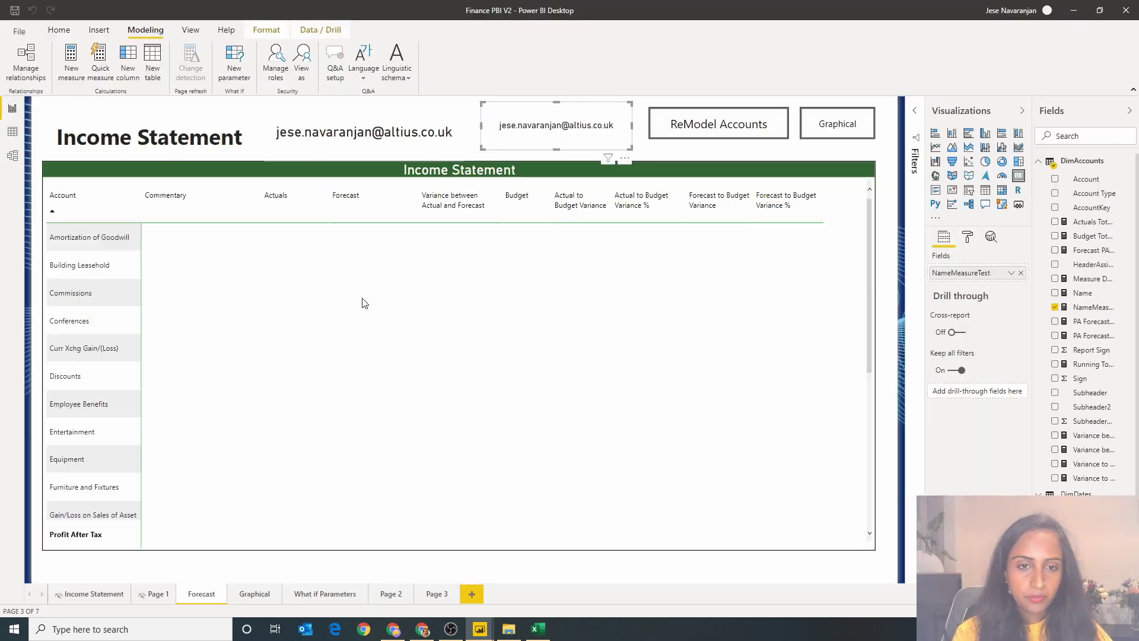
- View the report as the newly created test role
{"action": "left_click", "coordinate": [304, 84]}
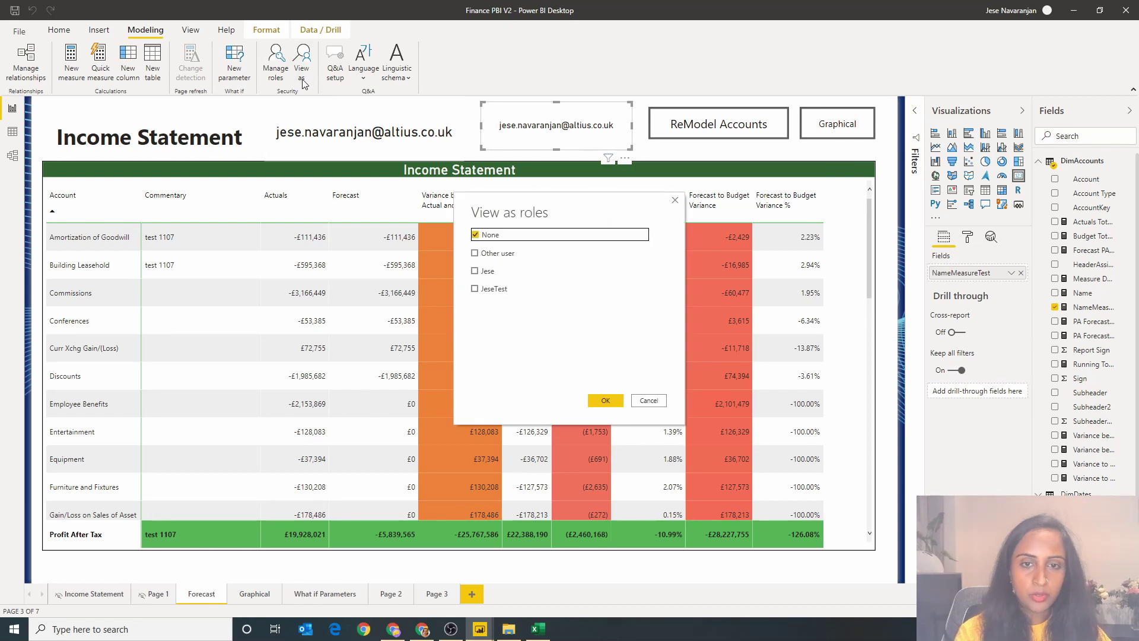
{"action": "left_click", "coordinate": [491, 292]}
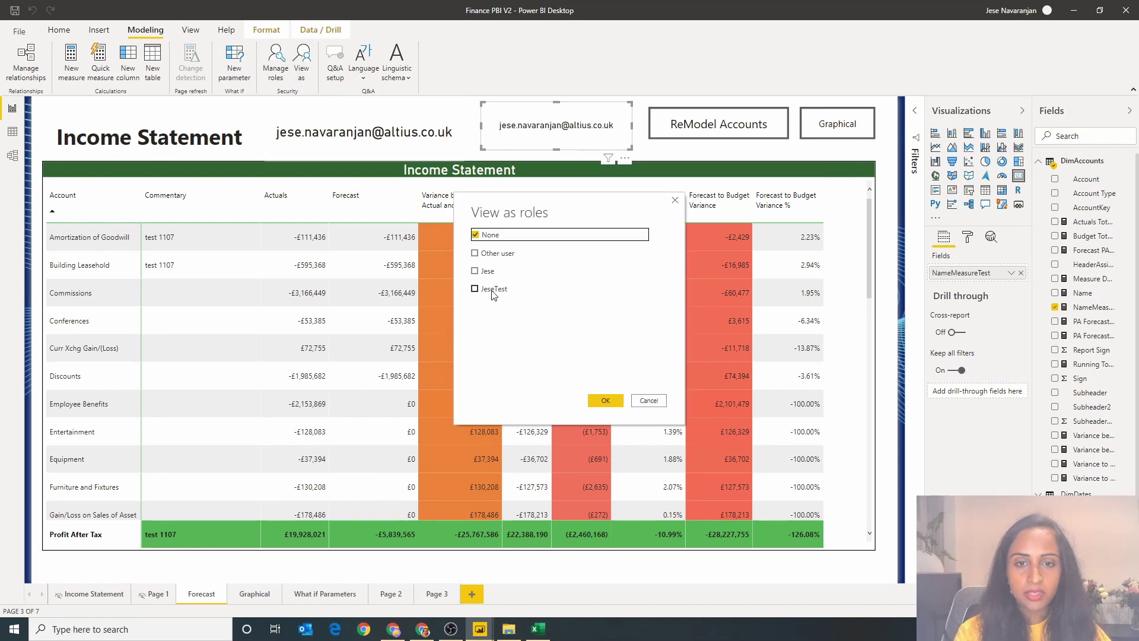
{"action": "left_click", "coordinate": [613, 403]}
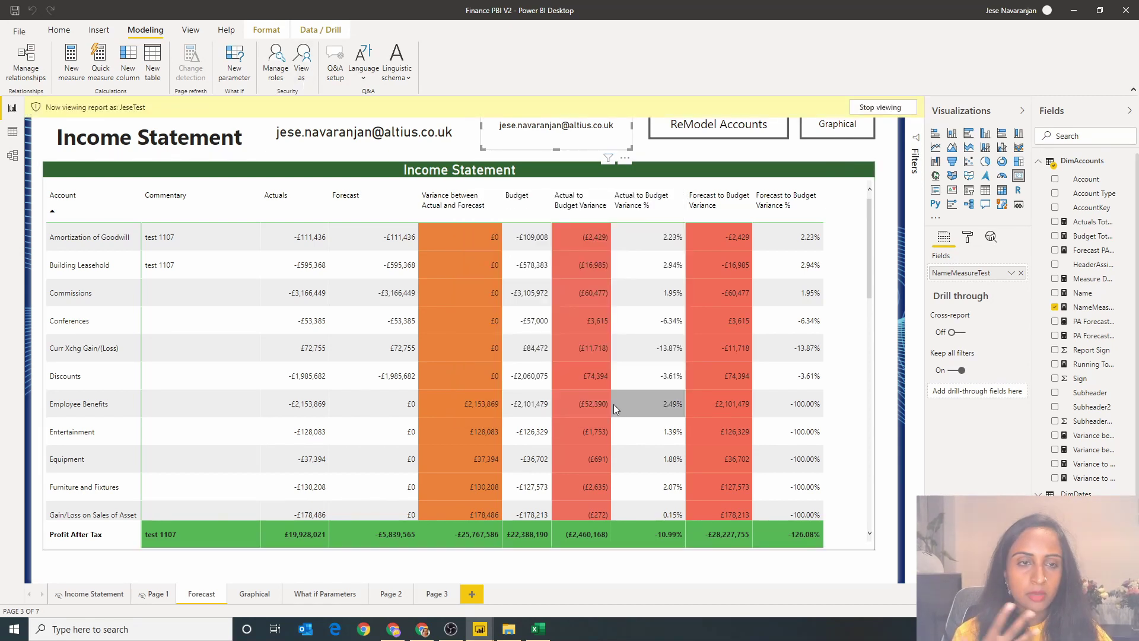